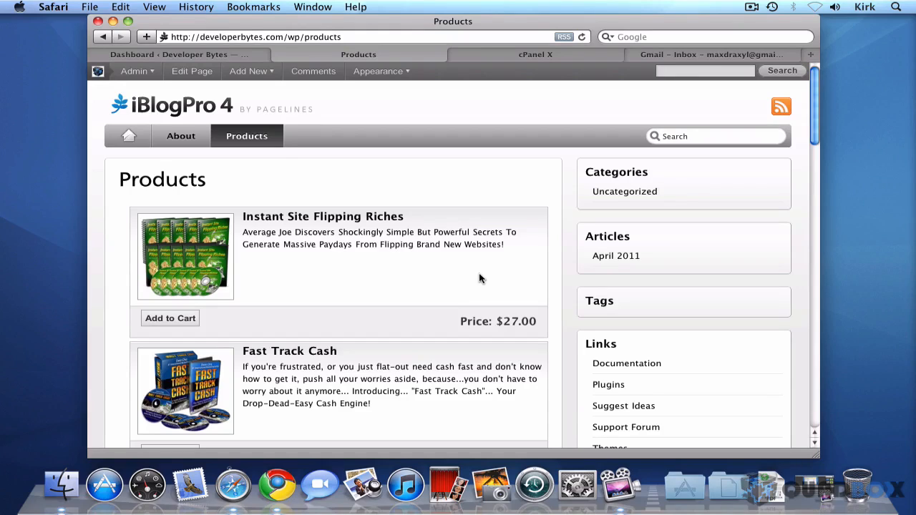
Look through the product listings on the store's Products page
scroll(479, 278, "down", 3)
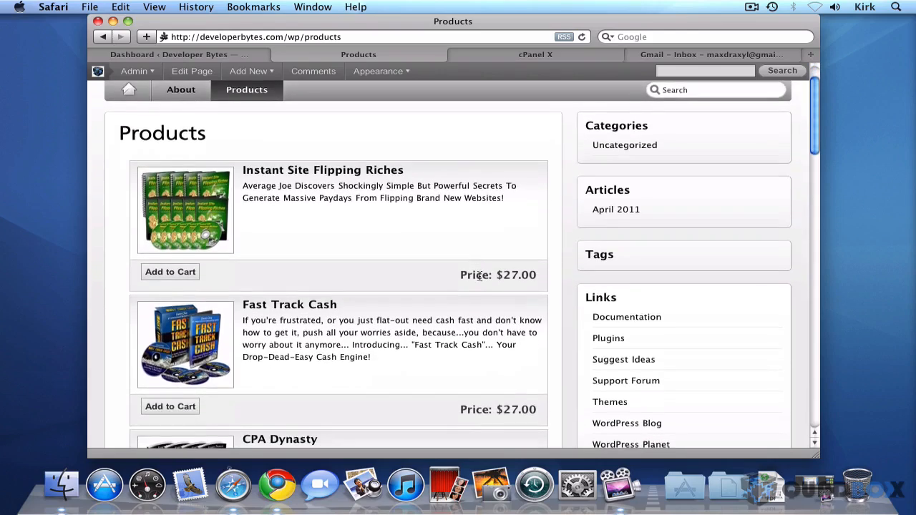
scroll(479, 277, "down", 1)
scroll(478, 276, "down", 2)
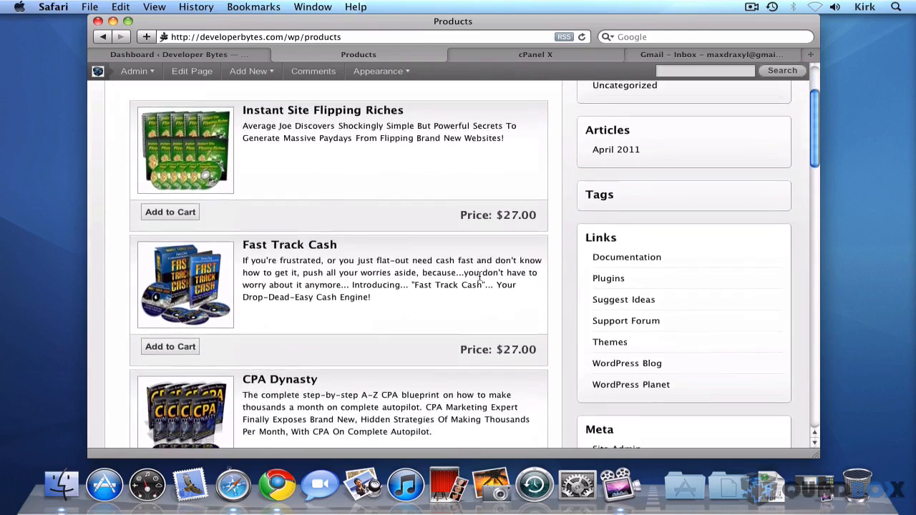
scroll(479, 277, "down", 1)
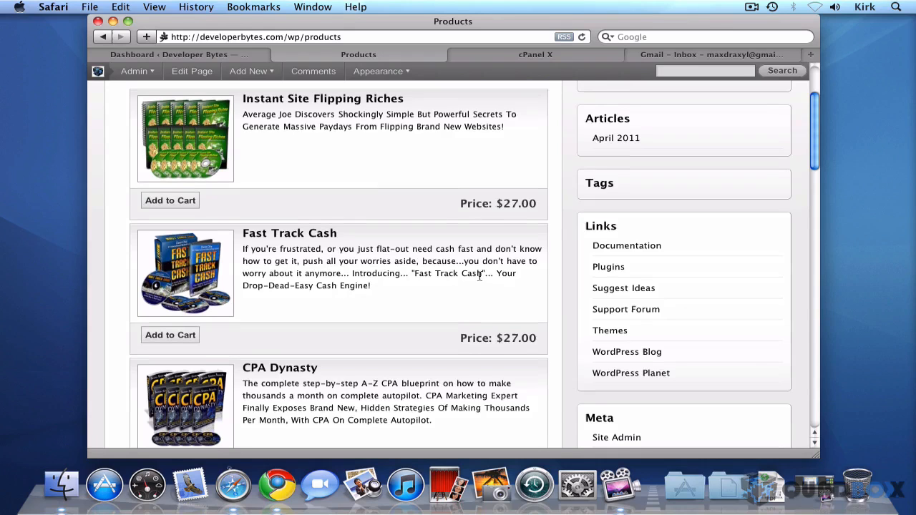
scroll(479, 276, "up", 1)
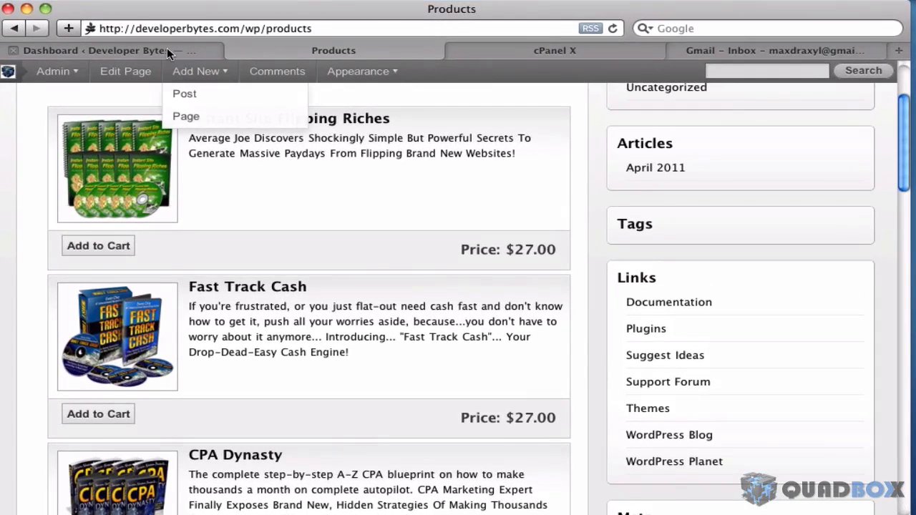
Go to the WordPress dashboard, open WP eStore's Manage Products page and look through the product list
left_click(226, 54)
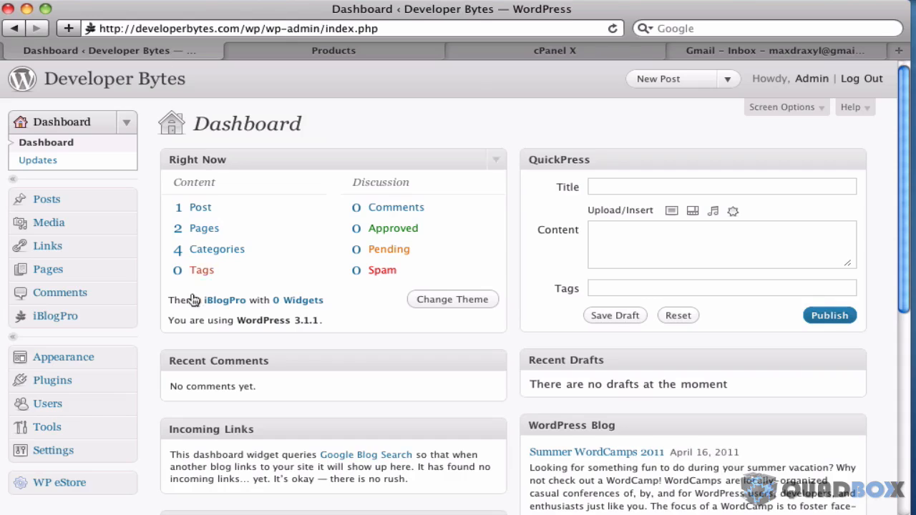
left_click(129, 484)
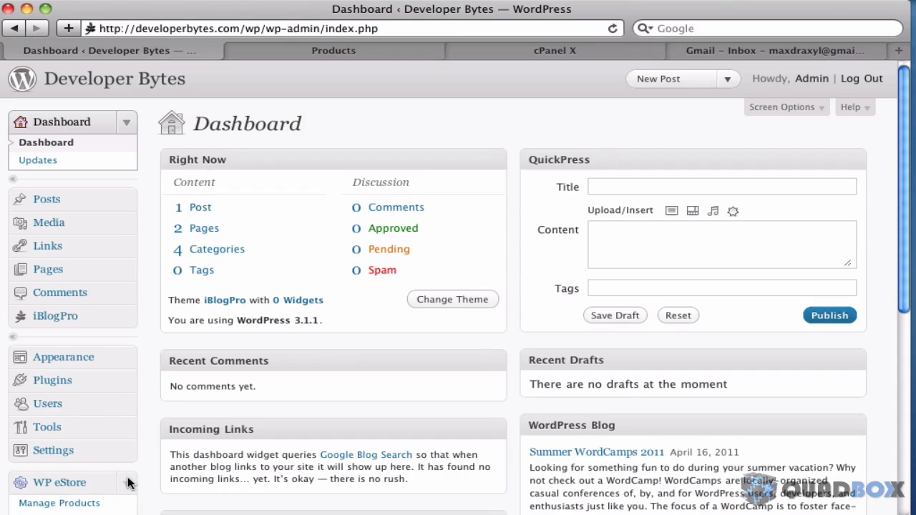
scroll(127, 483, "down", 1)
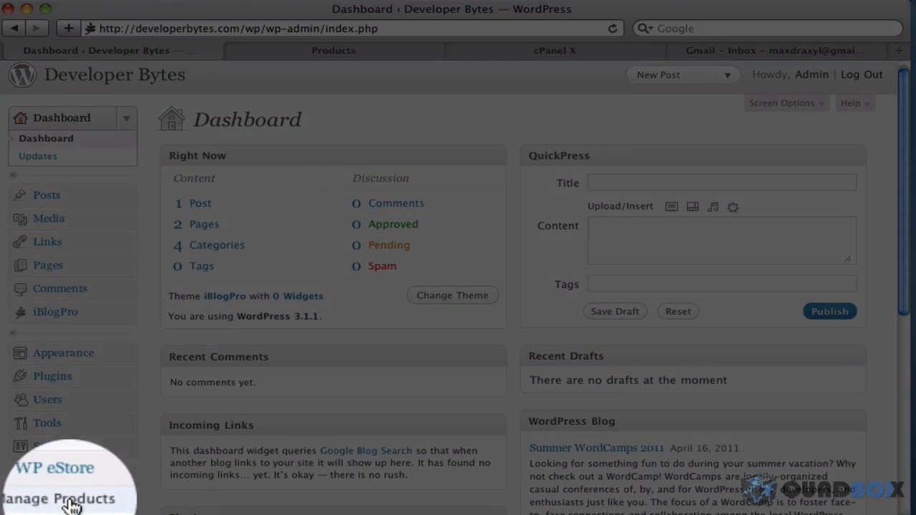
left_click(72, 506)
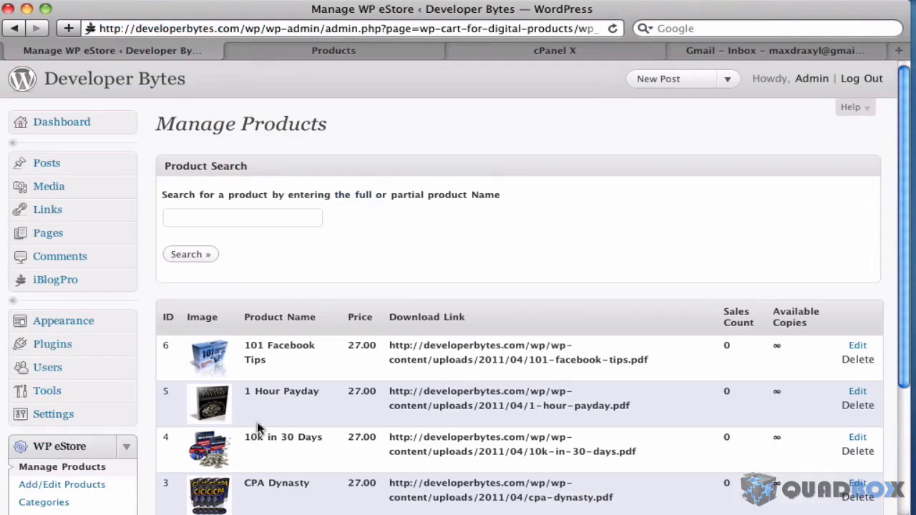
scroll(550, 358, "down", 3)
scroll(551, 355, "down", 2)
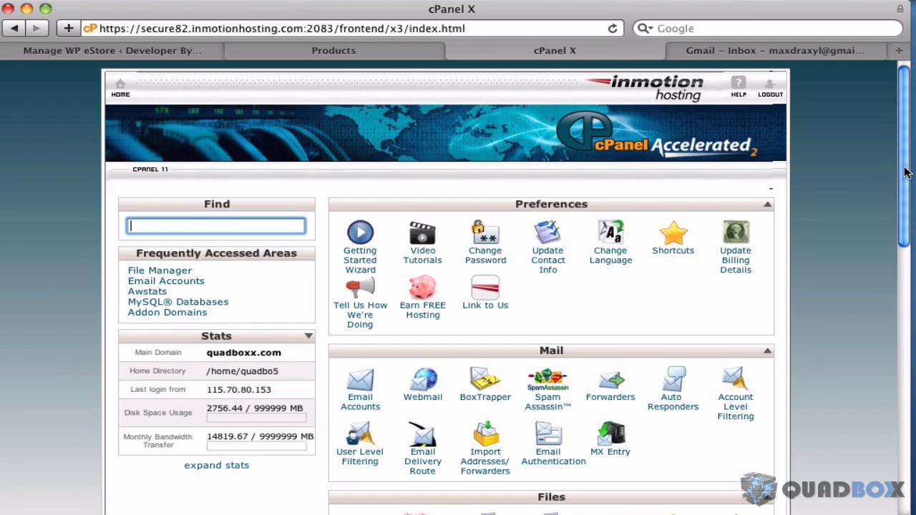
In cPanel, start the Backup Wizard's backup process and choose Full Backup
left_click_drag(904, 175, 901, 277)
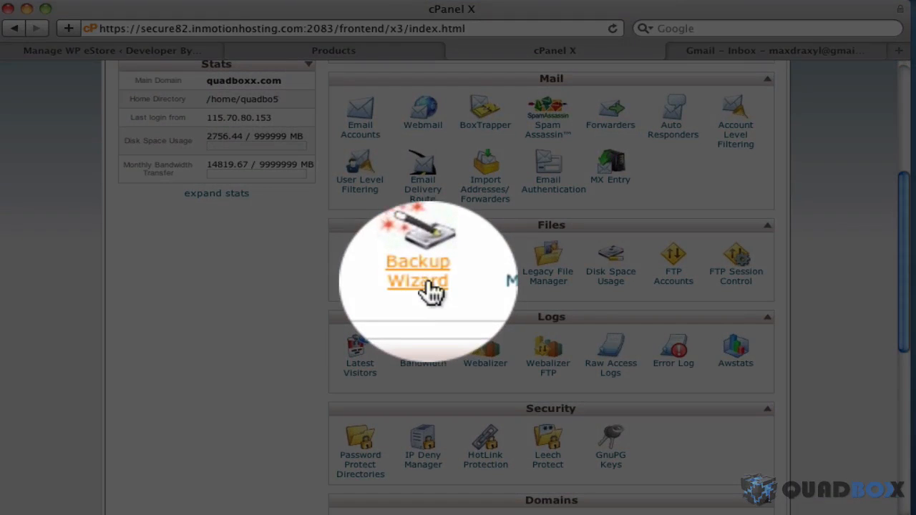
left_click(429, 286)
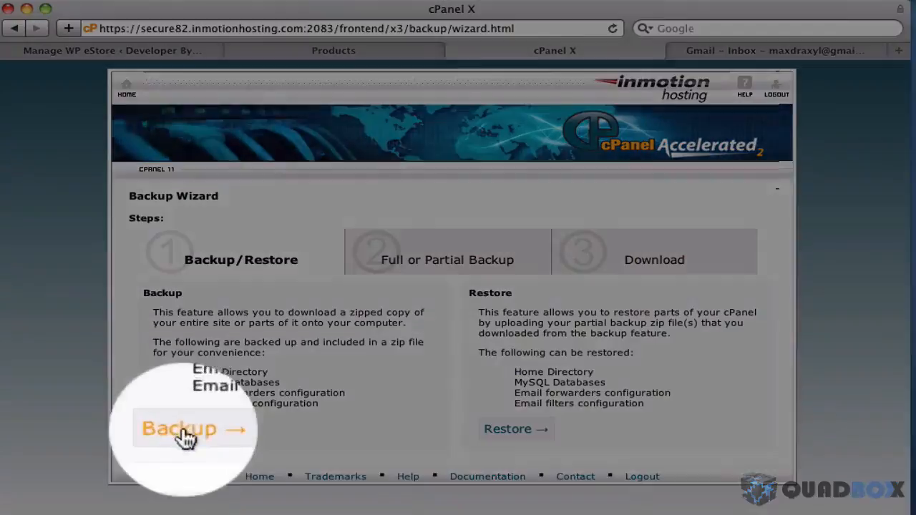
left_click(185, 432)
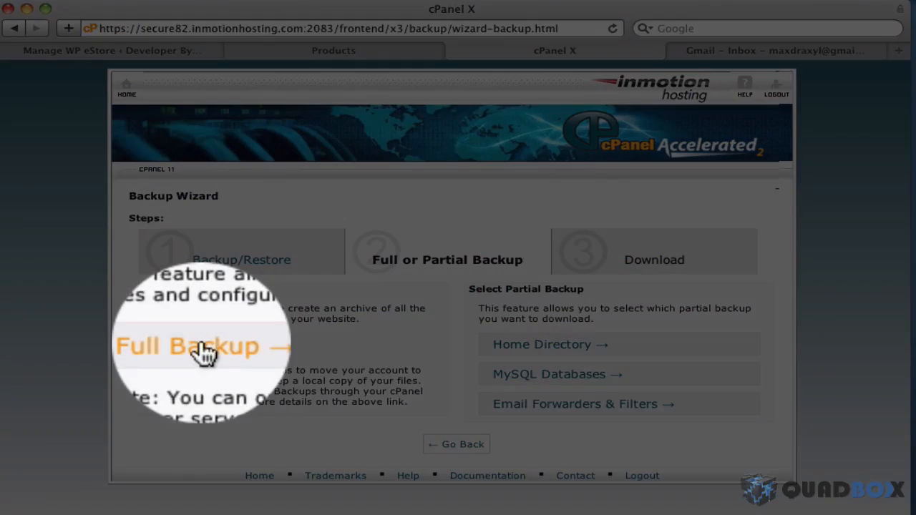
left_click(204, 347)
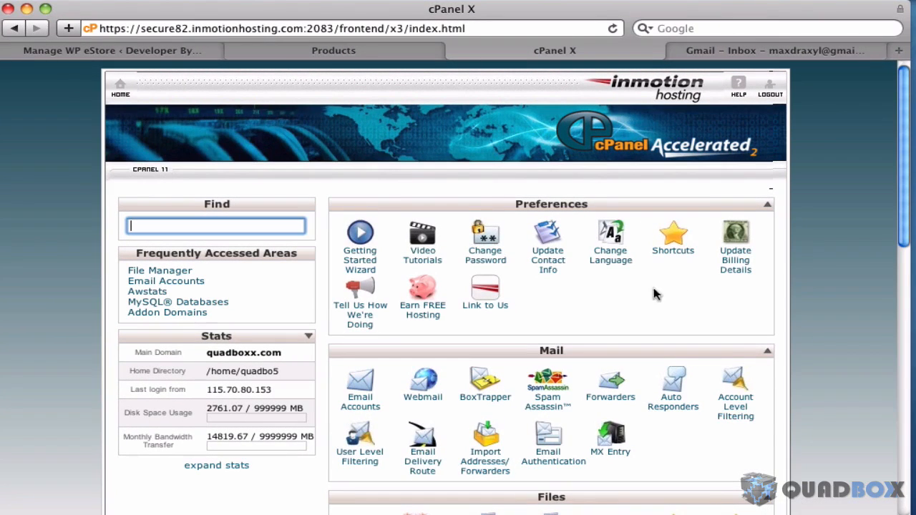
Start the Backup Wizard again and choose the MySQL Databases partial backup to list the downloadable databases
left_click_drag(903, 202, 900, 294)
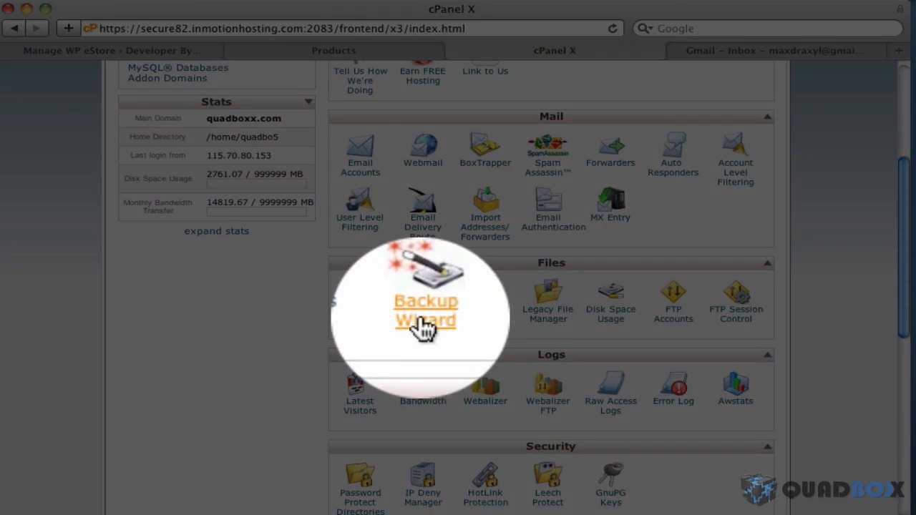
left_click(425, 322)
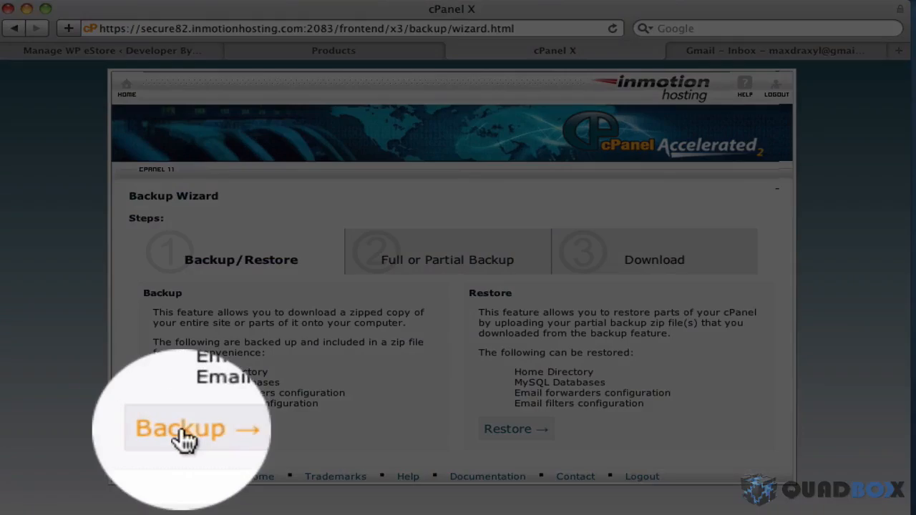
left_click(190, 432)
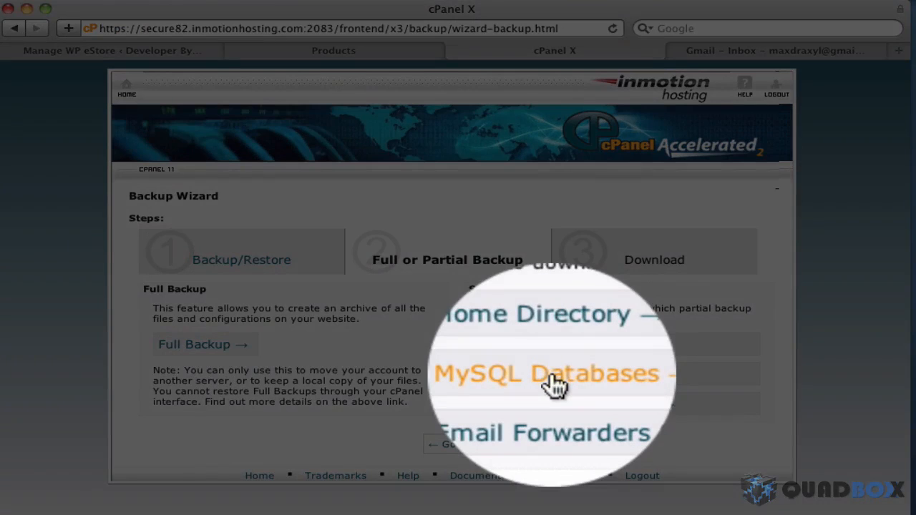
left_click(554, 383)
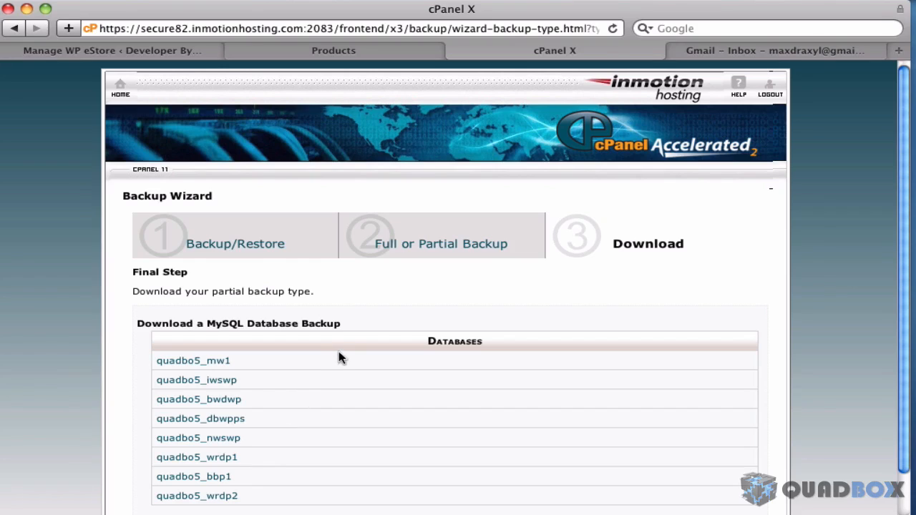
On the store's Products page, highlight the domain and the developerbytes.com/wp portion of the address to identify the WordPress folder
left_click(346, 50)
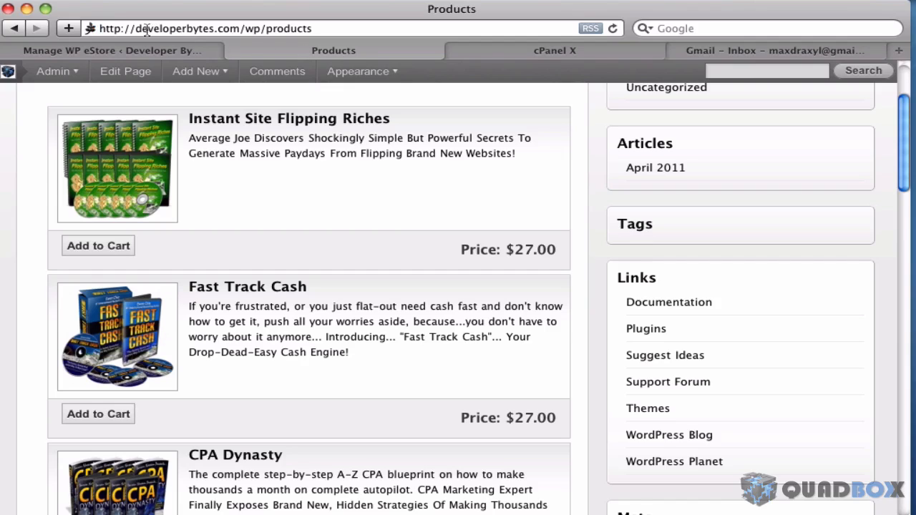
left_click_drag(136, 27, 241, 29)
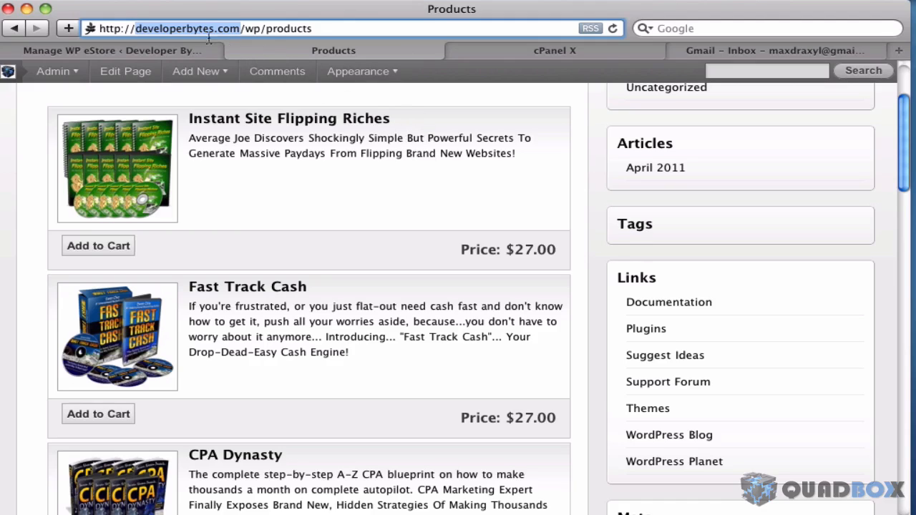
left_click(241, 30)
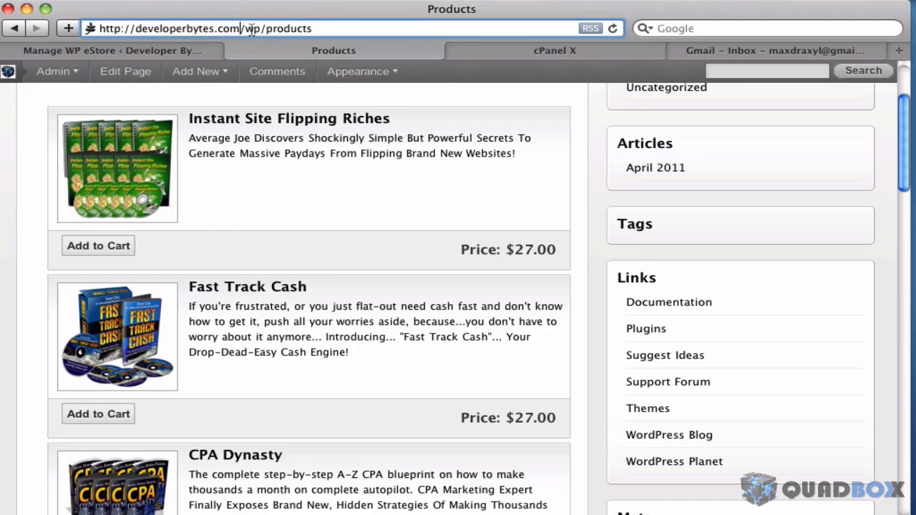
left_click_drag(136, 28, 259, 27)
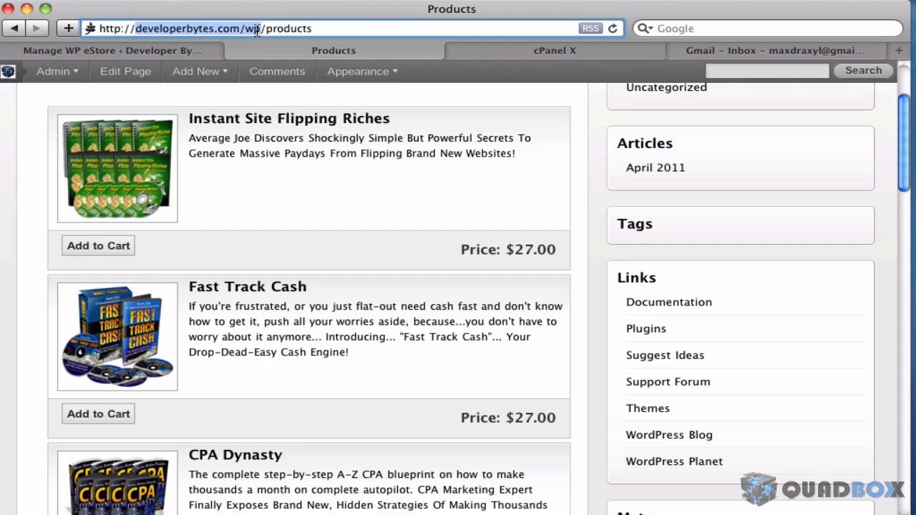
Return to the cPanel home page and open File Manager in a new browser tab
left_click(549, 49)
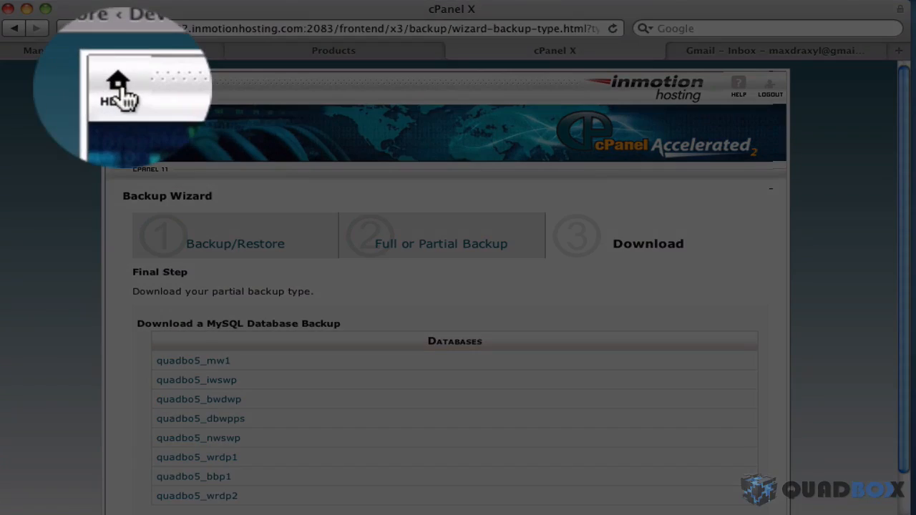
left_click(120, 87)
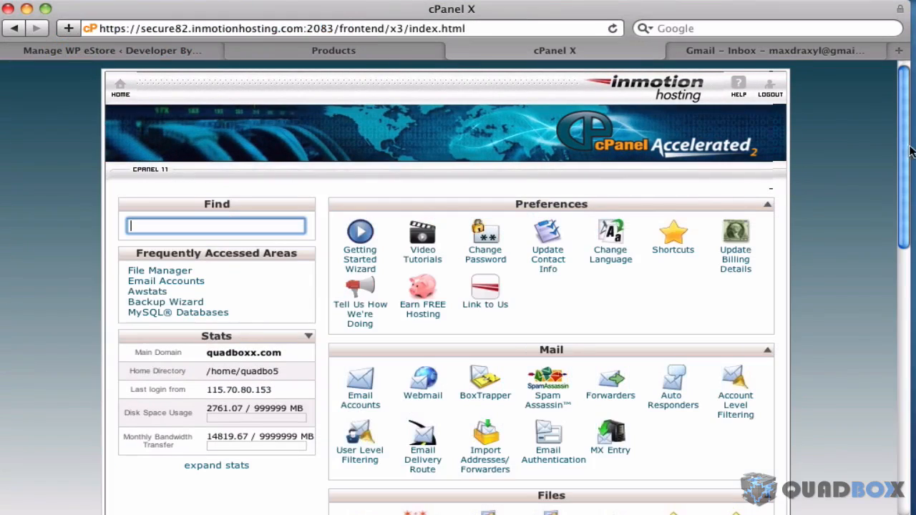
left_click_drag(907, 147, 899, 226)
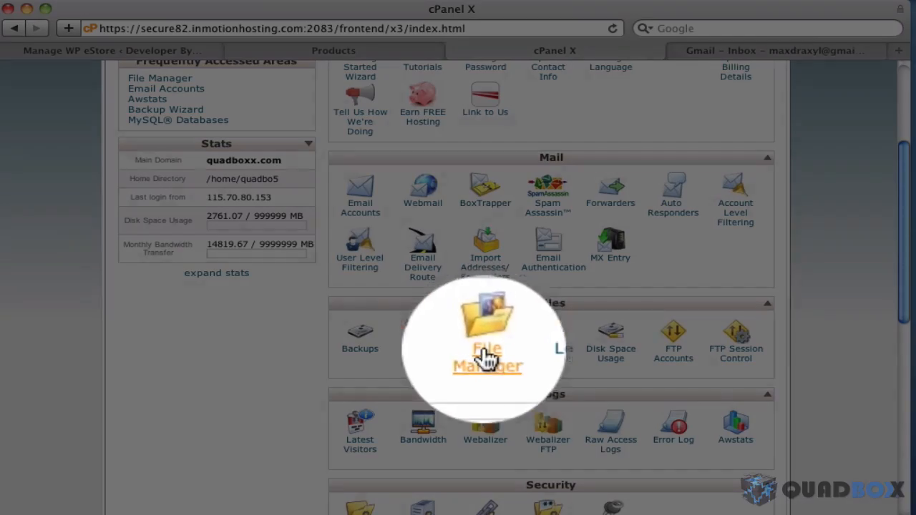
right_click(485, 352)
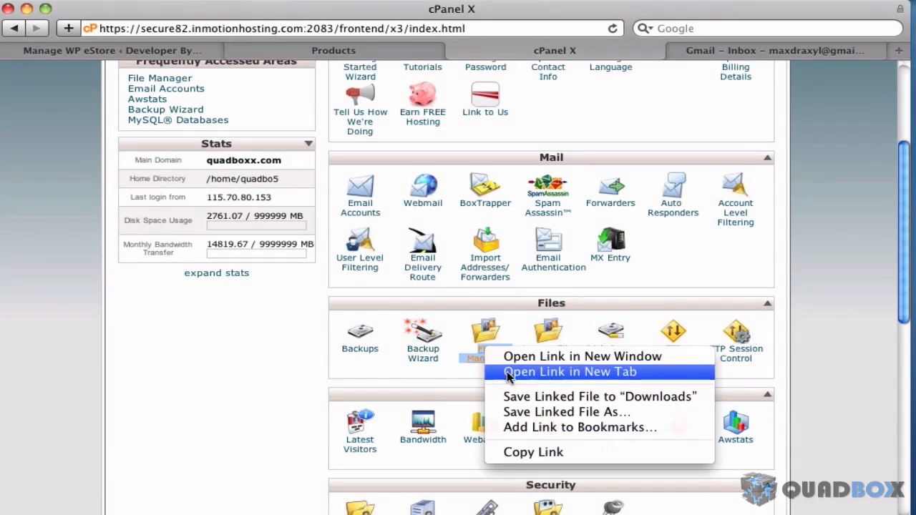
left_click(509, 373)
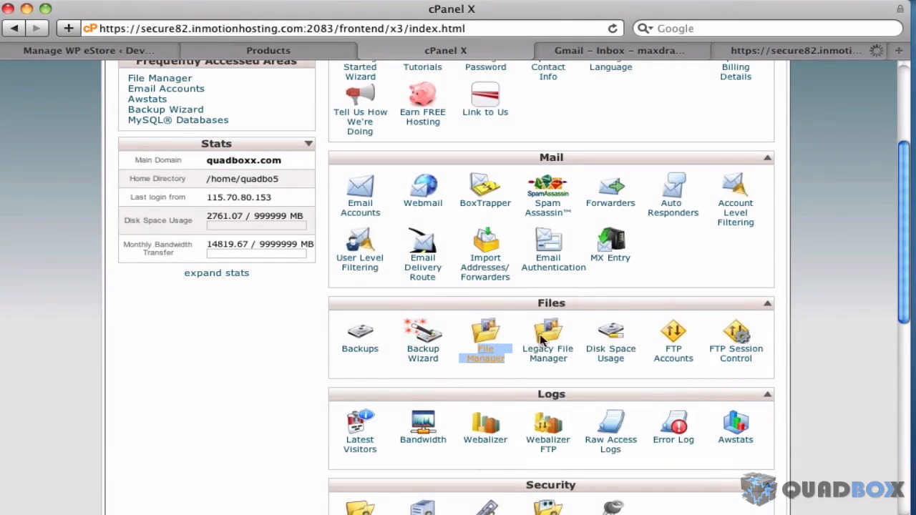
left_click(796, 50)
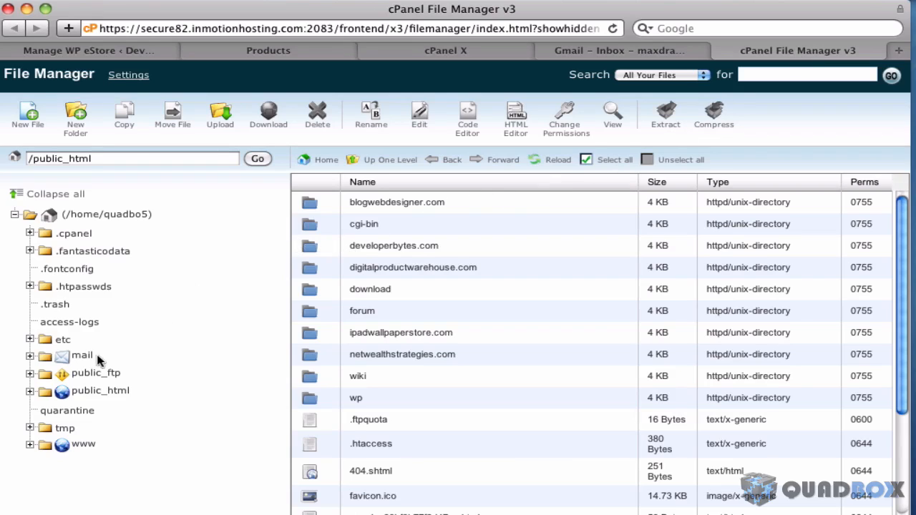
Open the folder public_html/developerbytes.com/wp in the File Manager directory tree
left_click(30, 392)
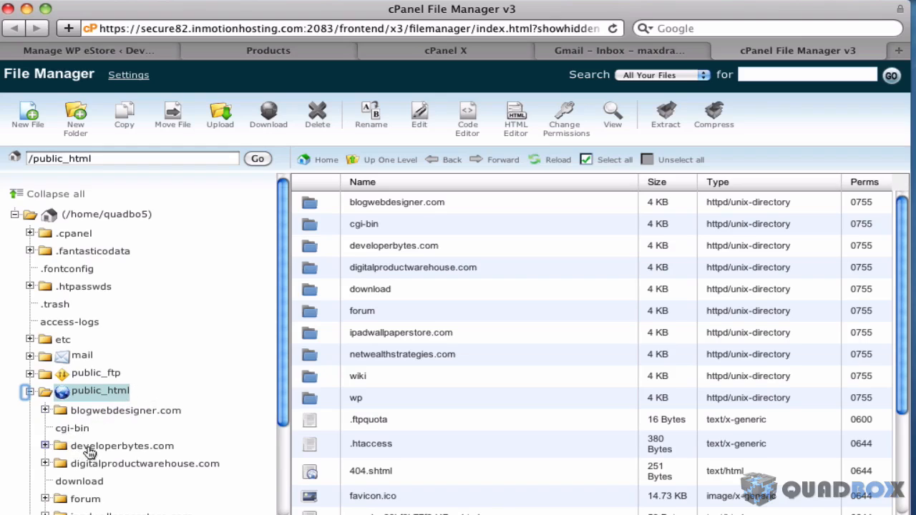
left_click(45, 446)
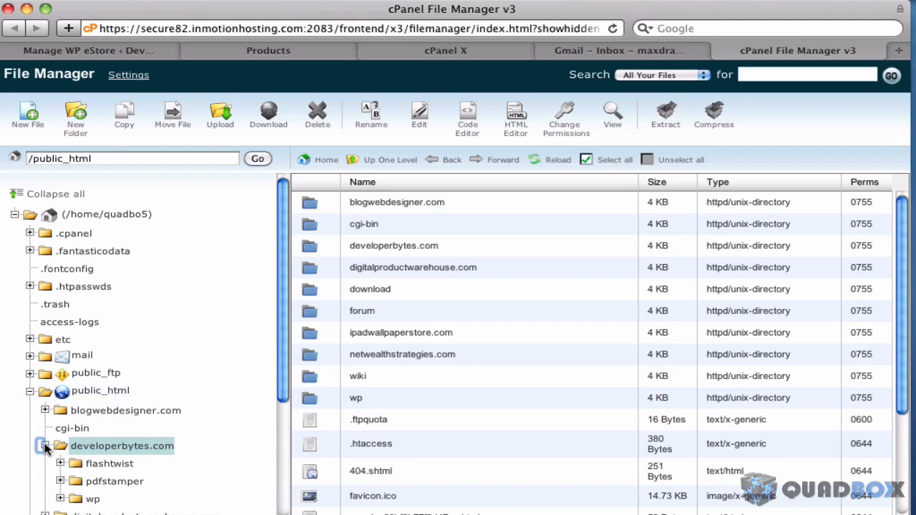
left_click(94, 501)
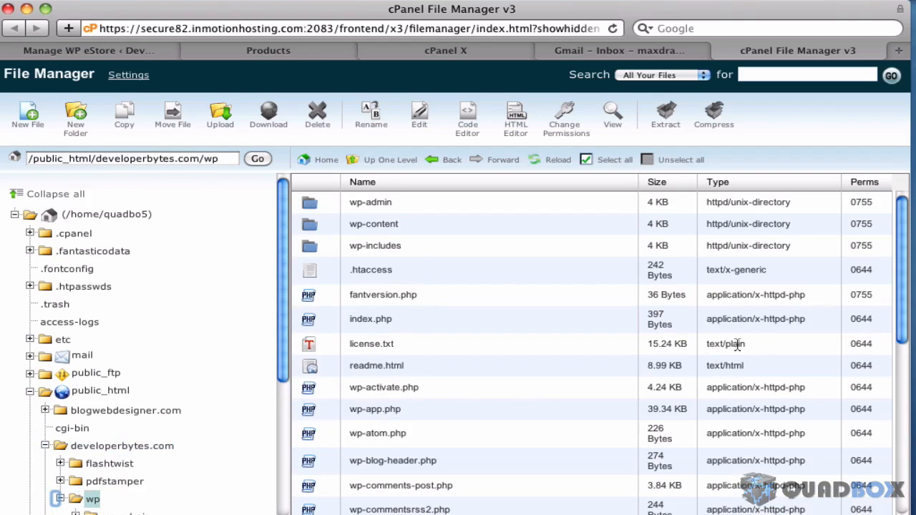
View wp-config.php from the wp folder and highlight the database name in its DB_NAME definition
left_click_drag(903, 290, 907, 365)
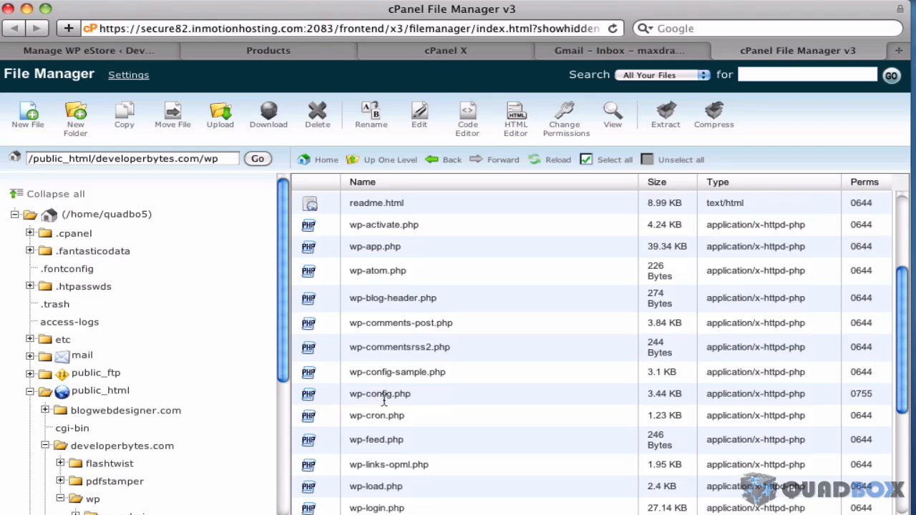
left_click(427, 400)
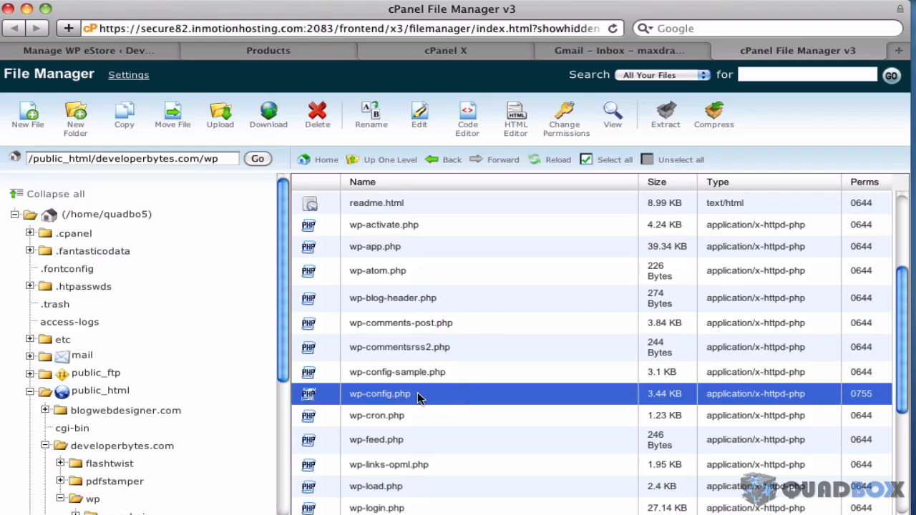
right_click(425, 394)
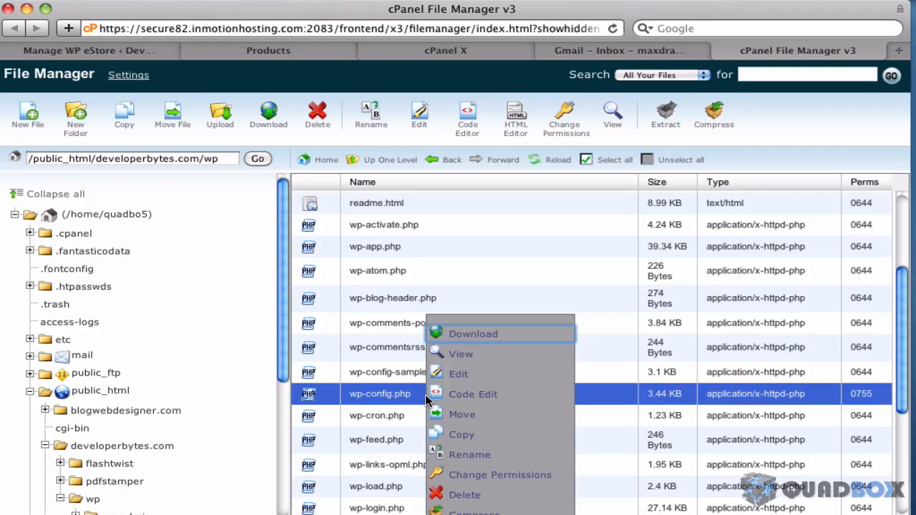
left_click(461, 356)
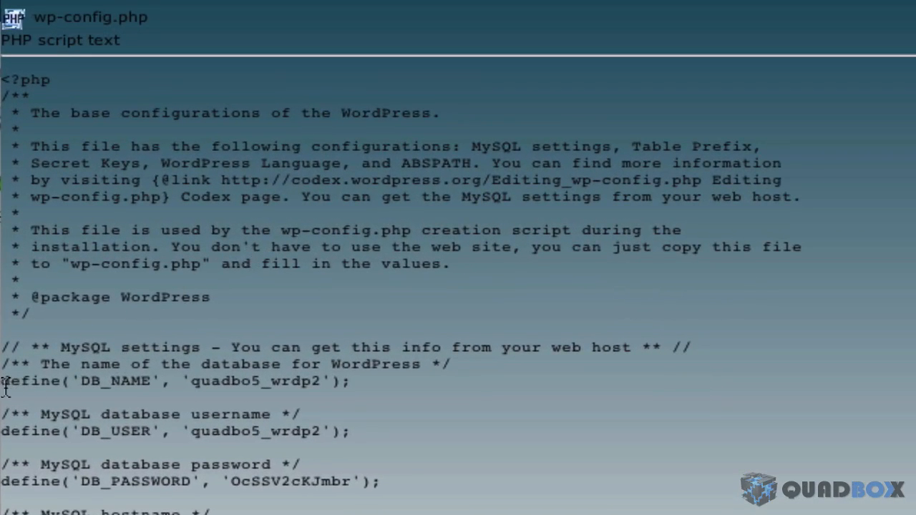
left_click_drag(81, 386, 317, 387)
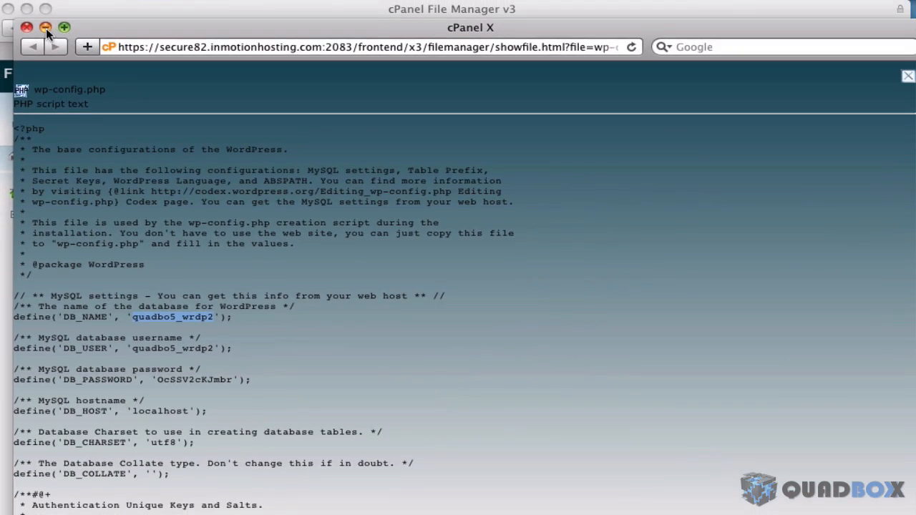
Close the wp-config.php view and open the Backup Wizard from the cPanel home page
left_click(27, 28)
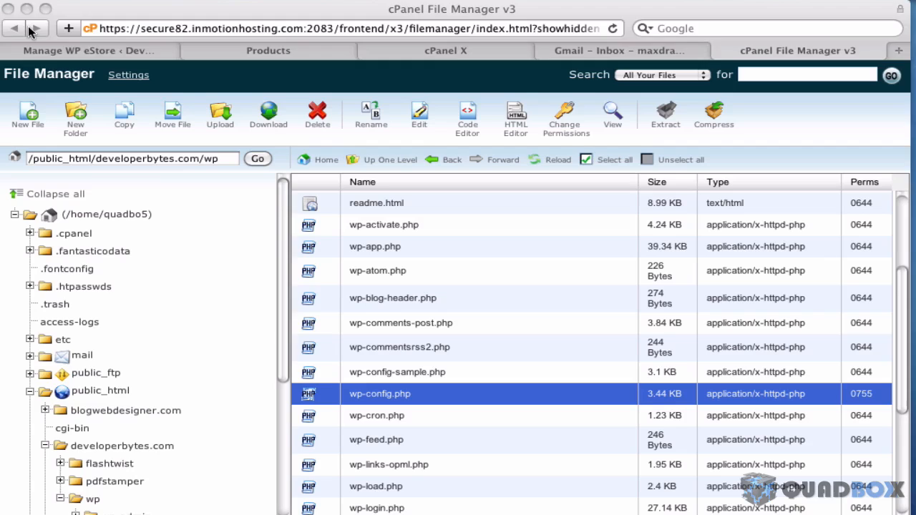
left_click(450, 52)
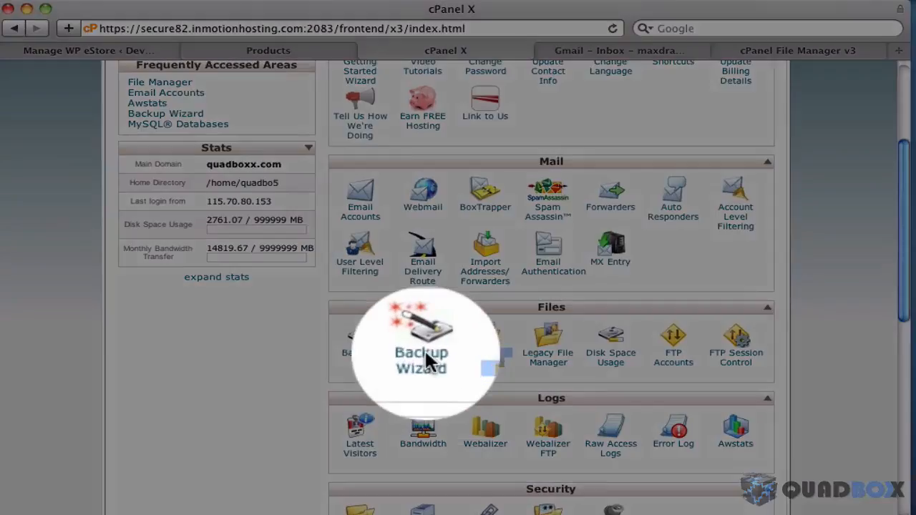
left_click(425, 355)
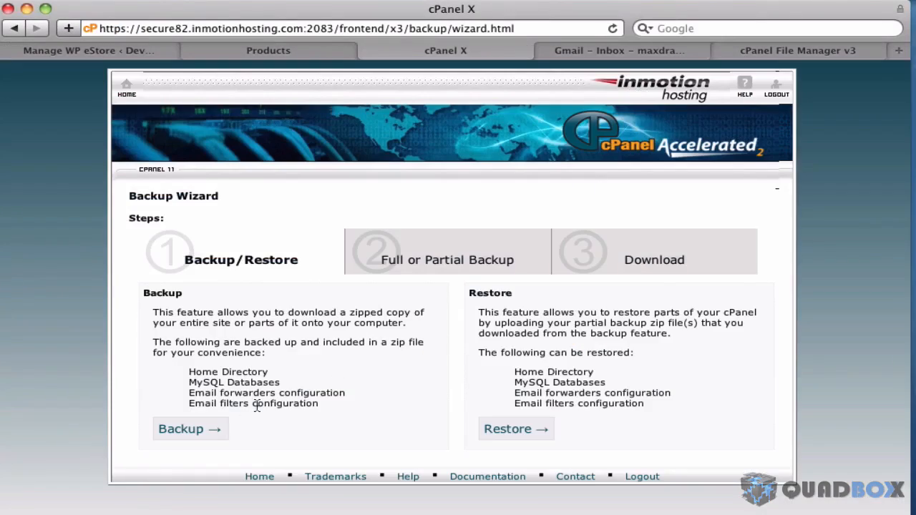
Download a partial backup of the MySQL database quadbo5_wrdp2 through the Backup Wizard
left_click(188, 429)
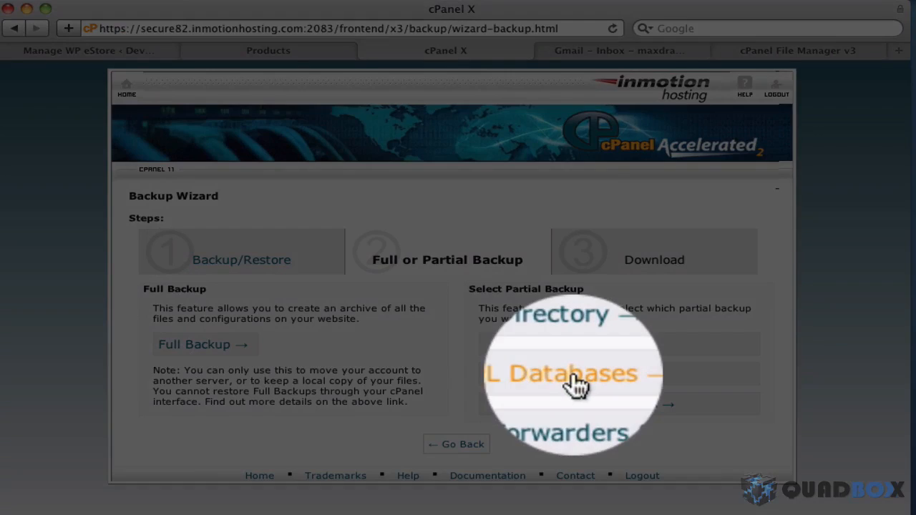
left_click(572, 375)
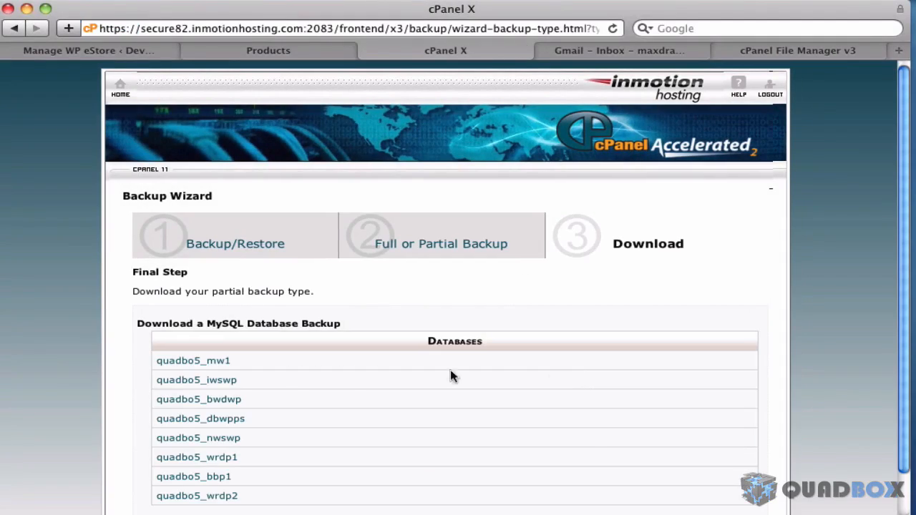
scroll(276, 380, "down", 1)
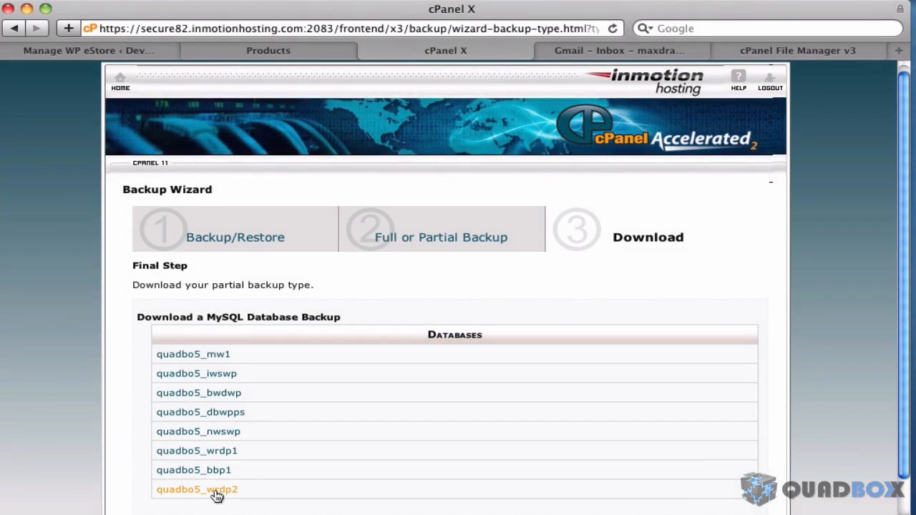
left_click(216, 492)
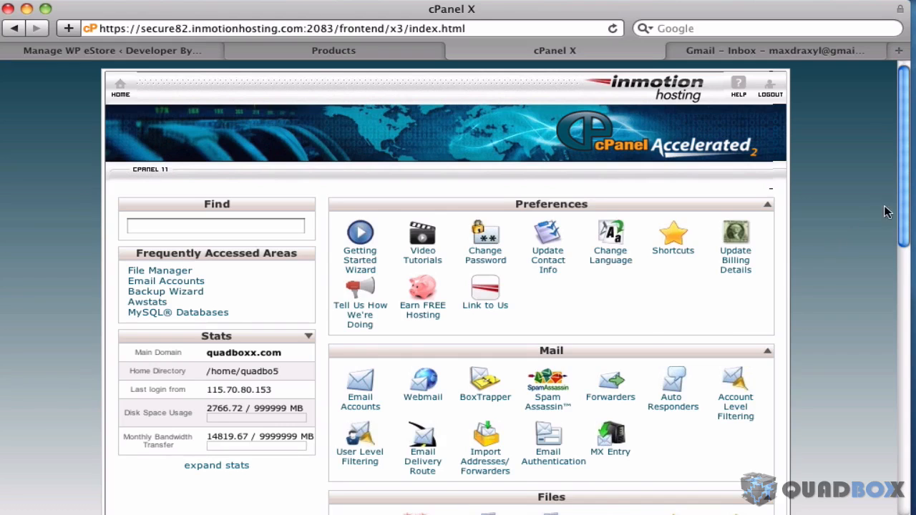
Open phpMyAdmin from the Databases section of the cPanel home page in a new browser tab and switch to it
scroll(905, 204, "down", 1)
left_click_drag(903, 204, 891, 408)
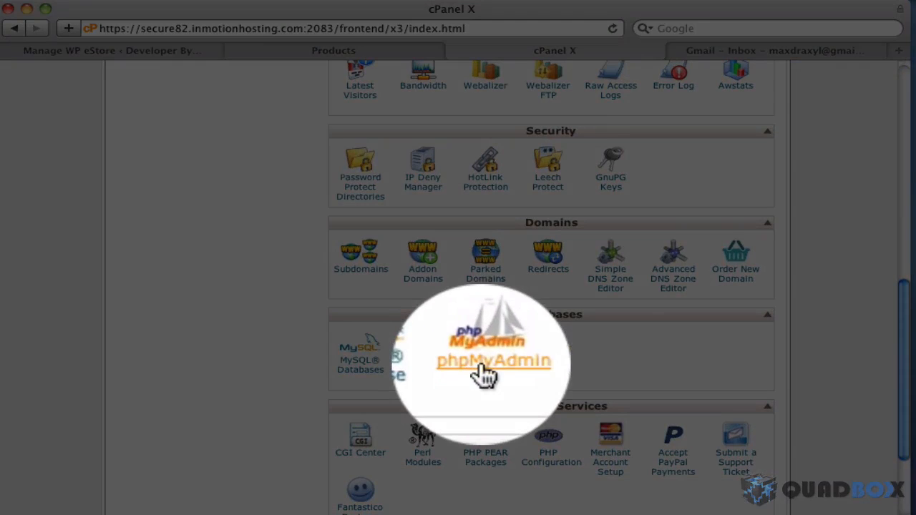
right_click(483, 364)
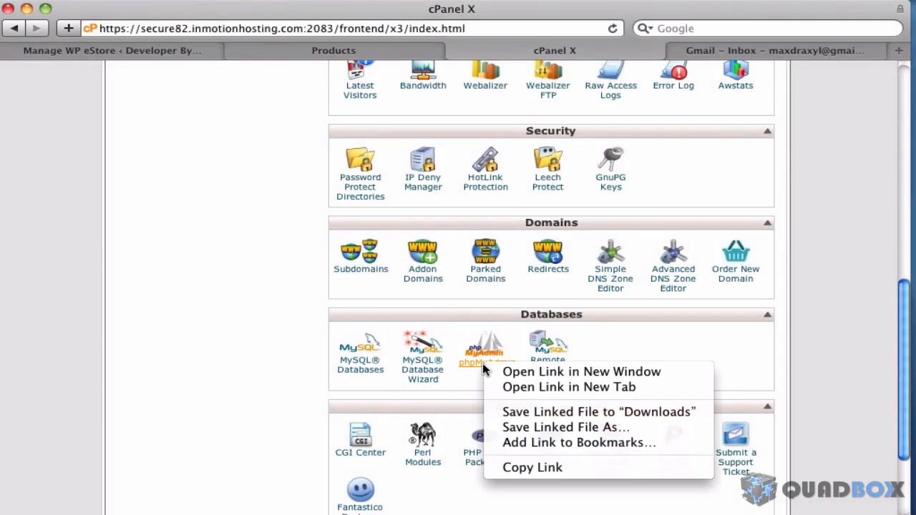
left_click(563, 387)
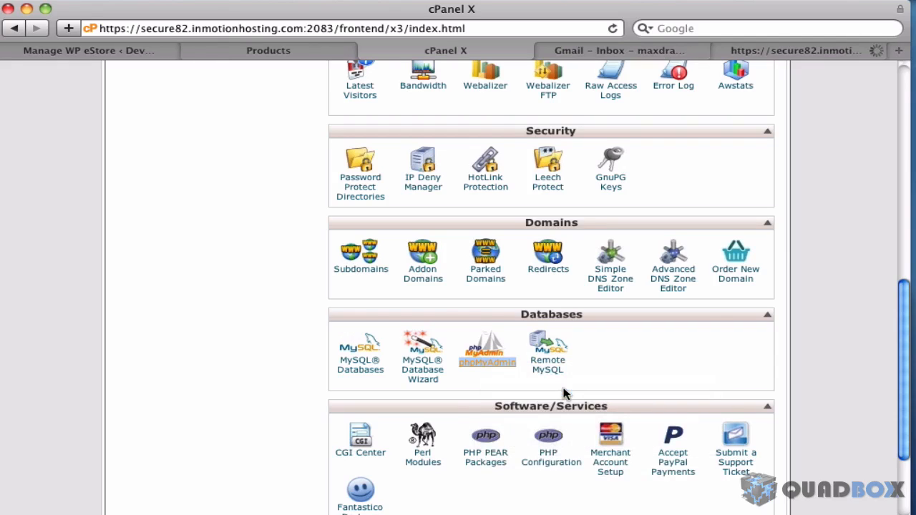
left_click(808, 50)
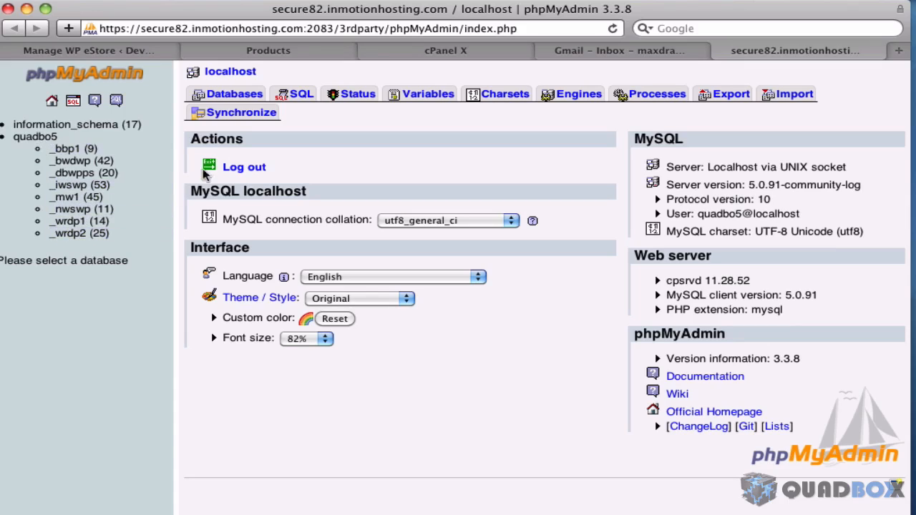
Open the quadbo5_wrdp2 database from the database list and look through its tables down to the eStore ones
left_click(236, 98)
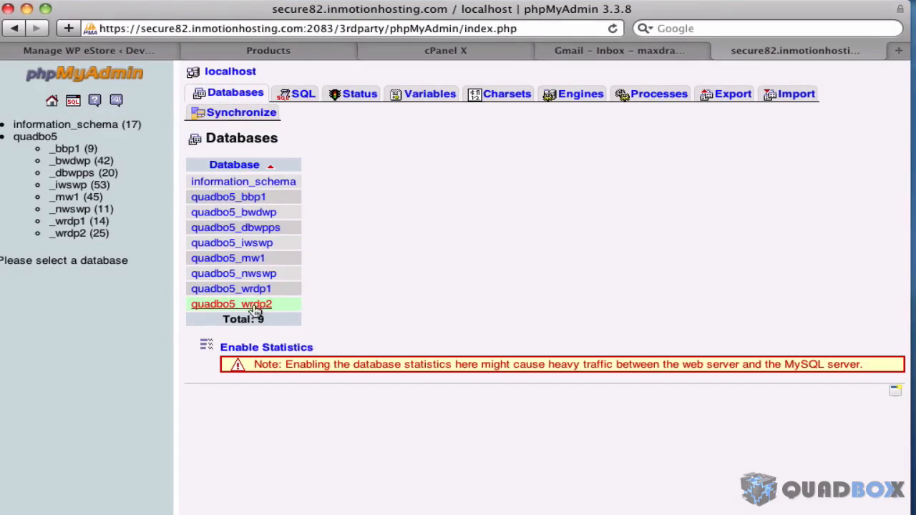
left_click(262, 306)
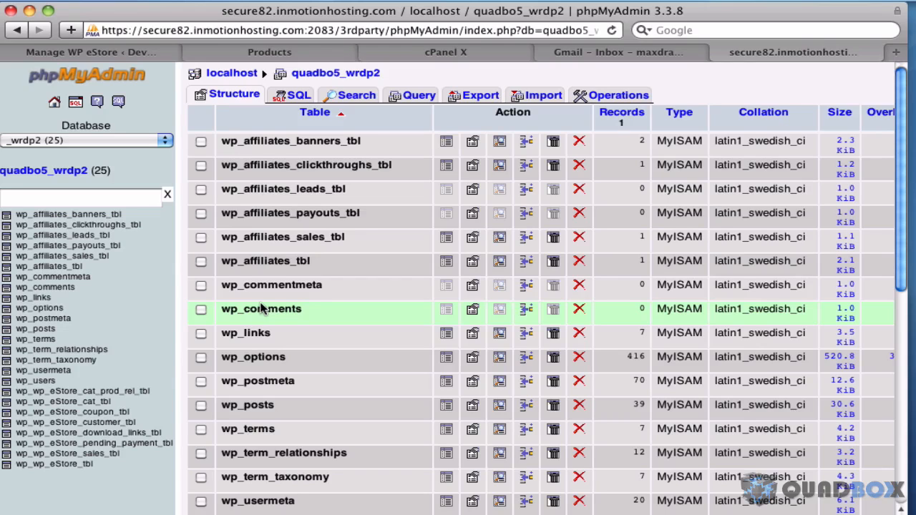
scroll(380, 315, "down", 1)
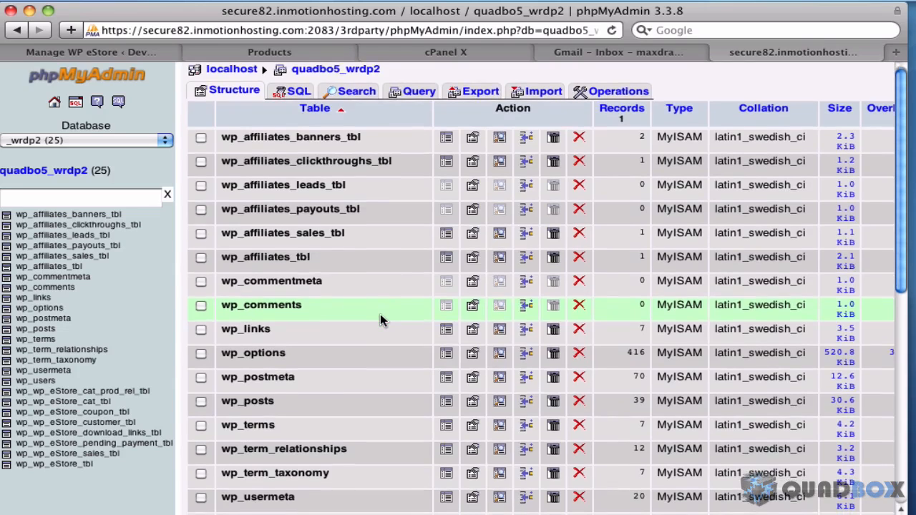
scroll(380, 314, "down", 3)
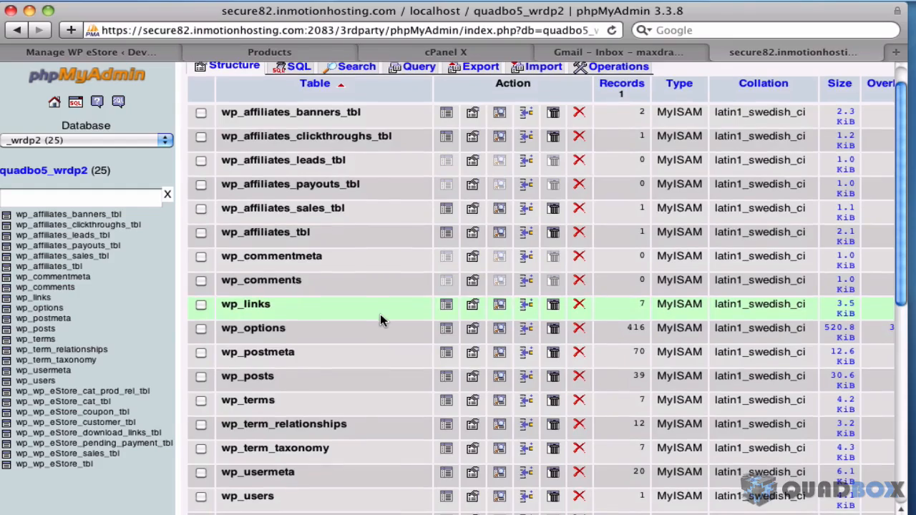
scroll(380, 314, "down", 5)
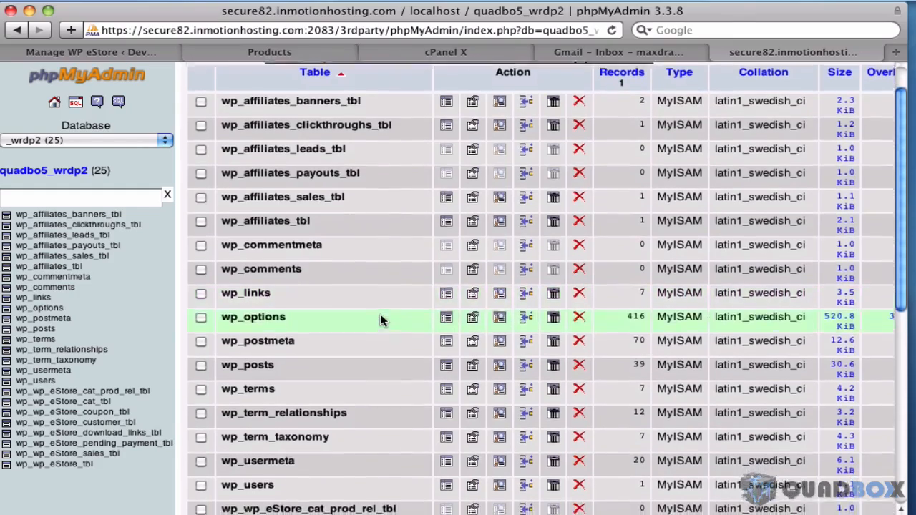
scroll(380, 314, "down", 10)
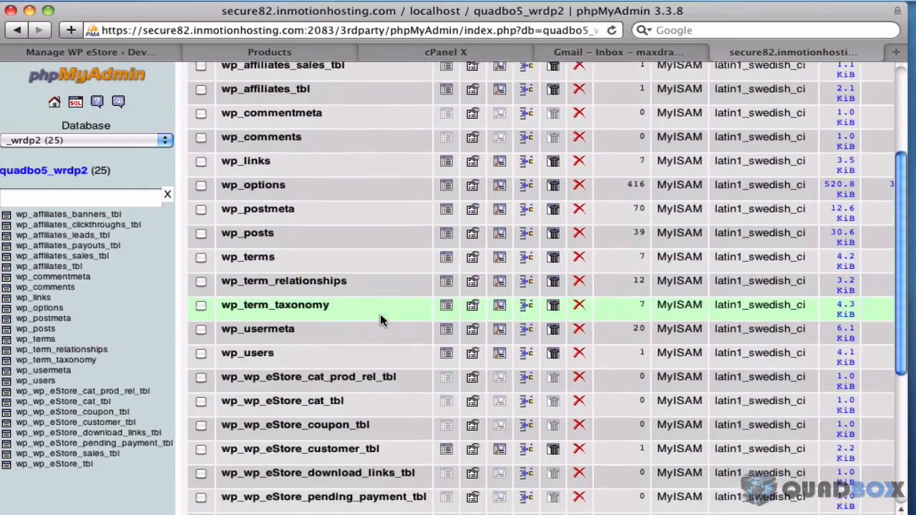
scroll(380, 315, "down", 1)
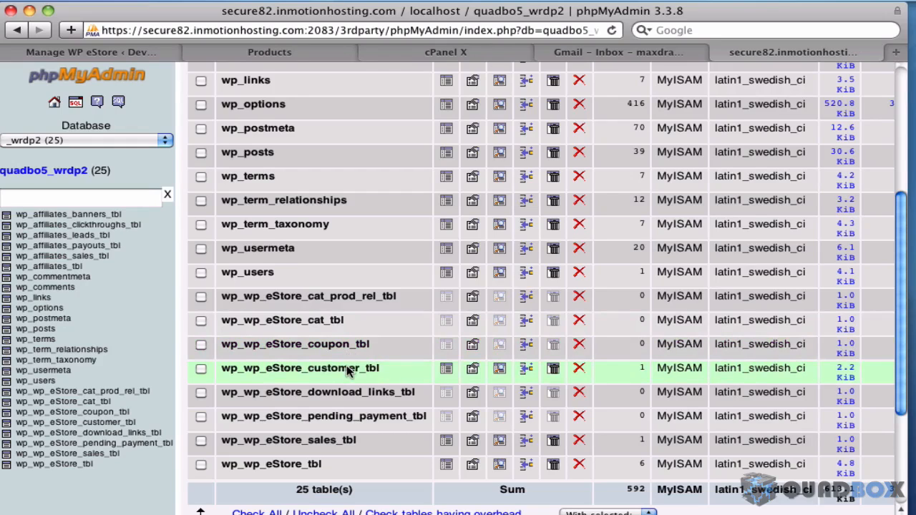
scroll(348, 372, "down", 1)
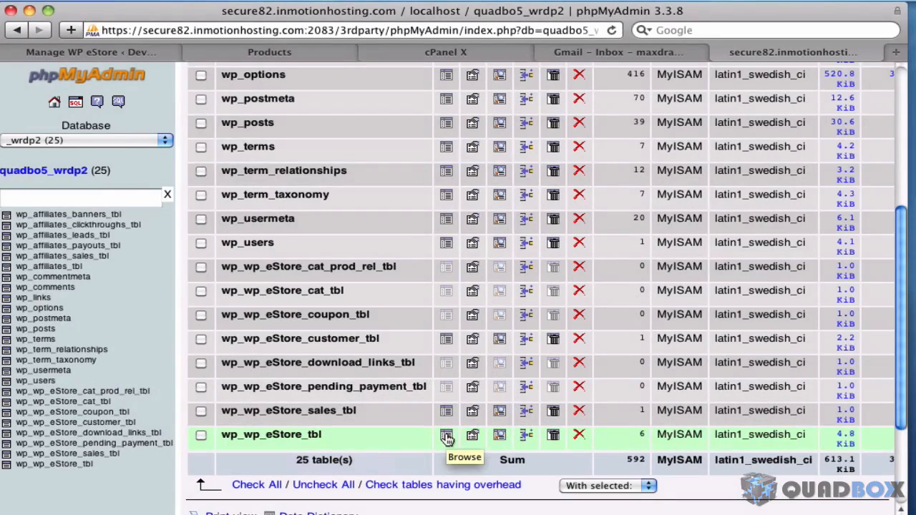
Browse the wp_wp_eStore_tbl table and review its product rows
left_click(447, 438)
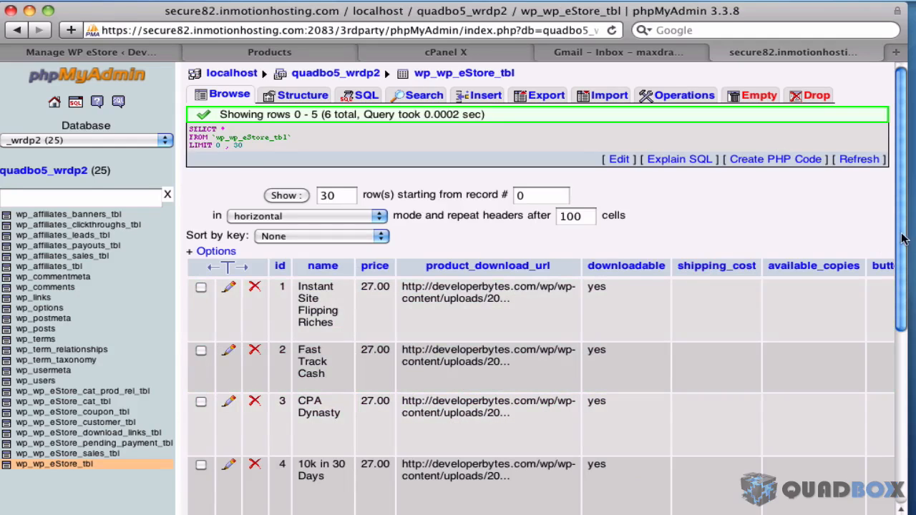
left_click_drag(902, 241, 897, 313)
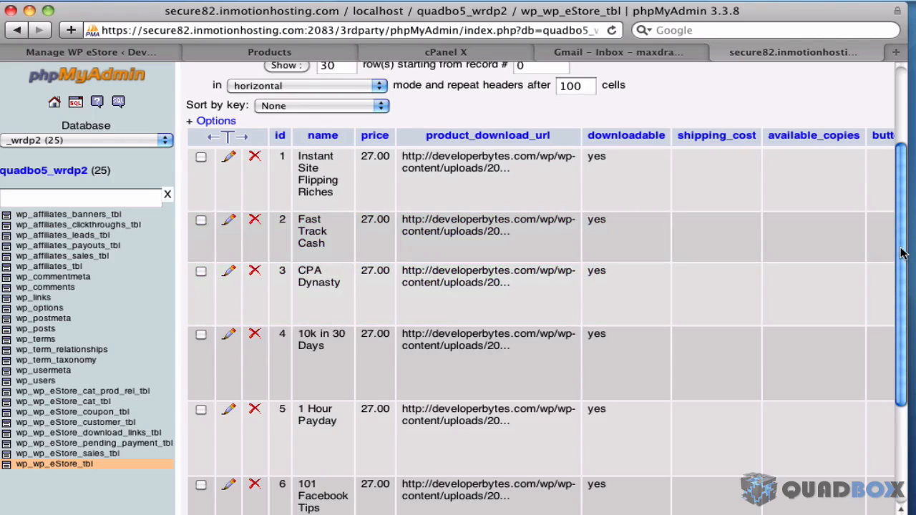
left_click_drag(903, 254, 909, 170)
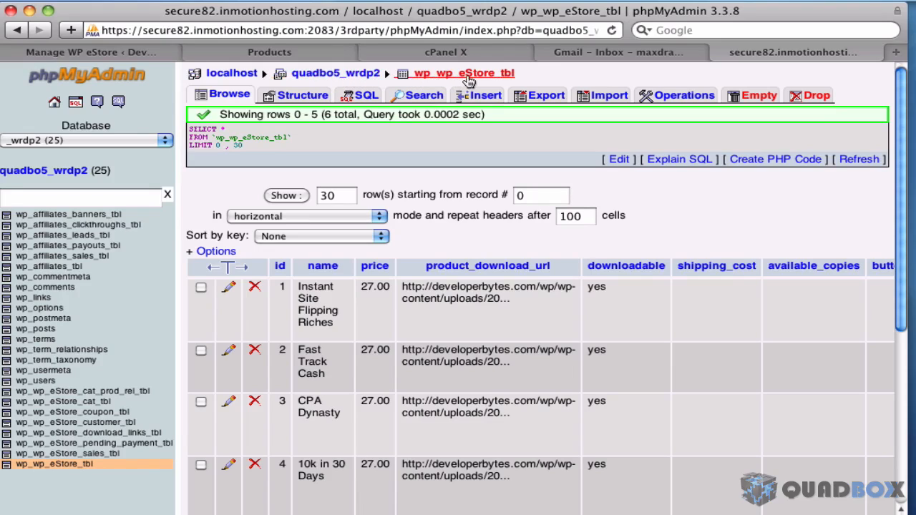
Start an export of the wp_wp_eStore_tbl table in CSV format with fields terminated by a comma
left_click(541, 97)
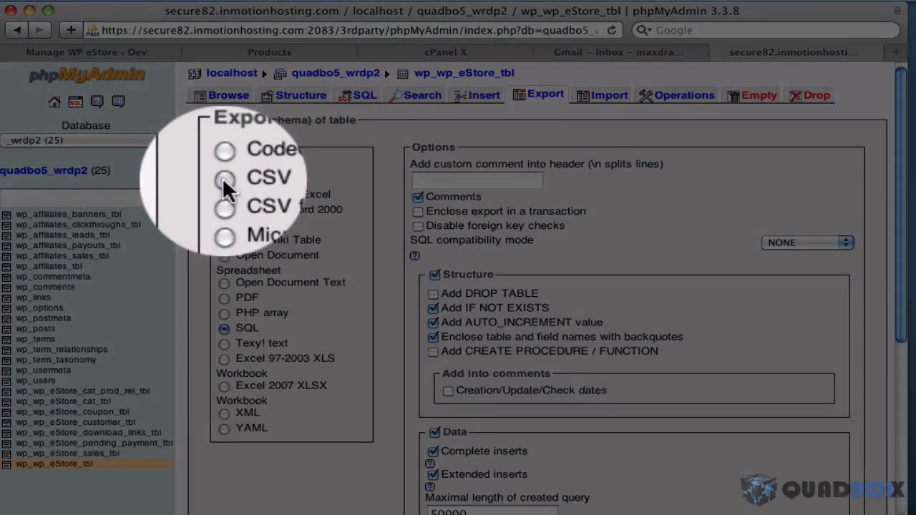
left_click(224, 180)
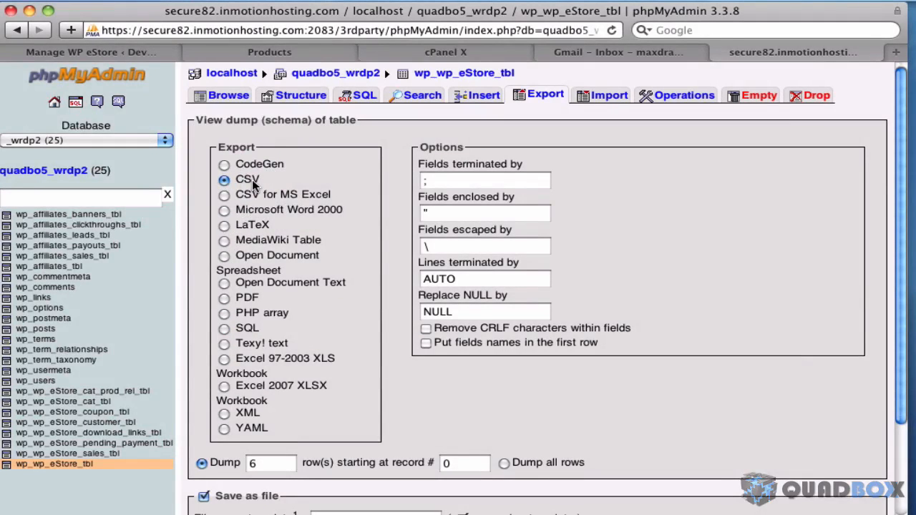
left_click(440, 183)
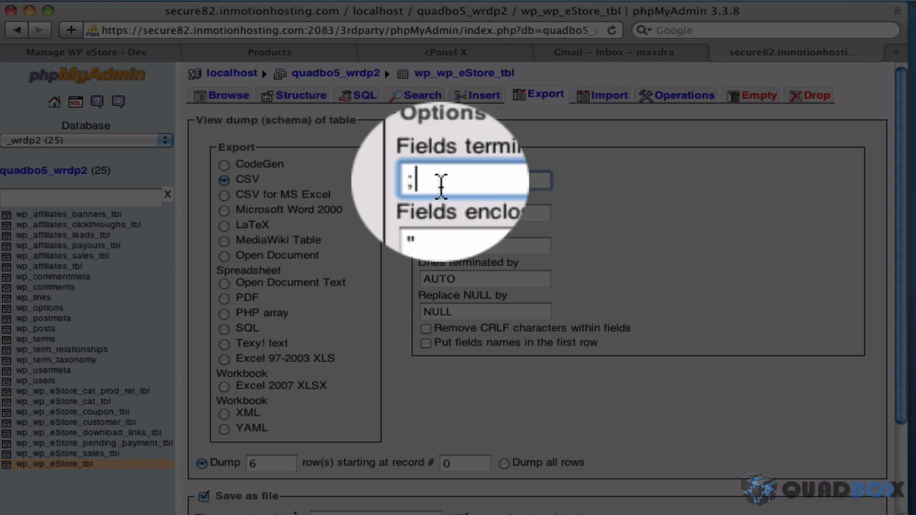
key("BackSpace")
type(",")
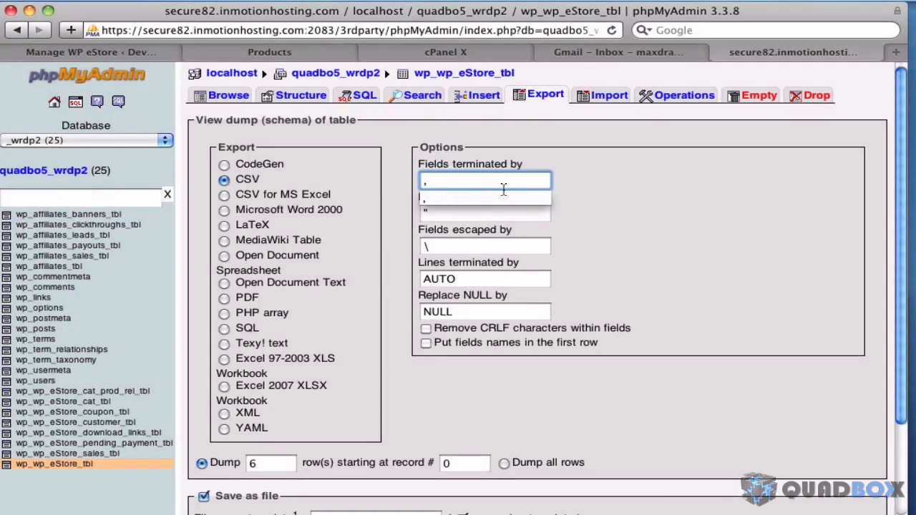
left_click(634, 201)
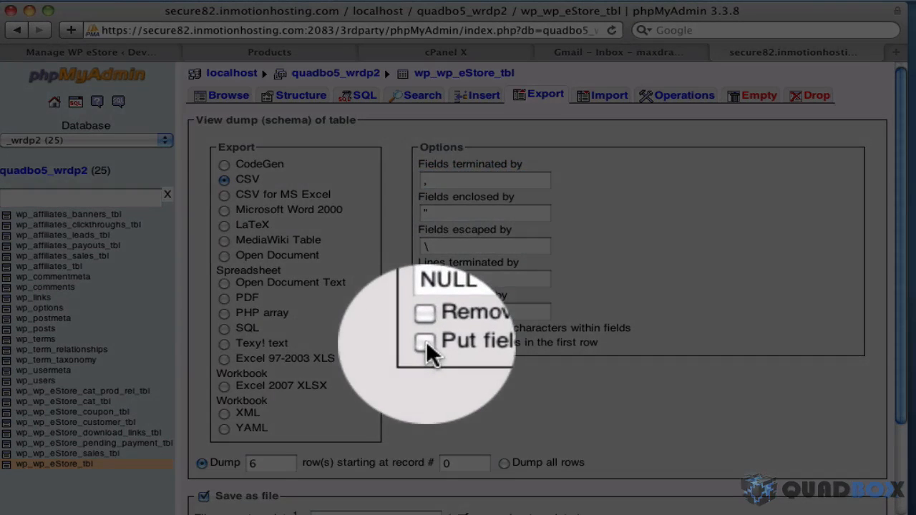
Include field names in the first row, set the export to dump all rows, and run it to save the CSV file
left_click(426, 343)
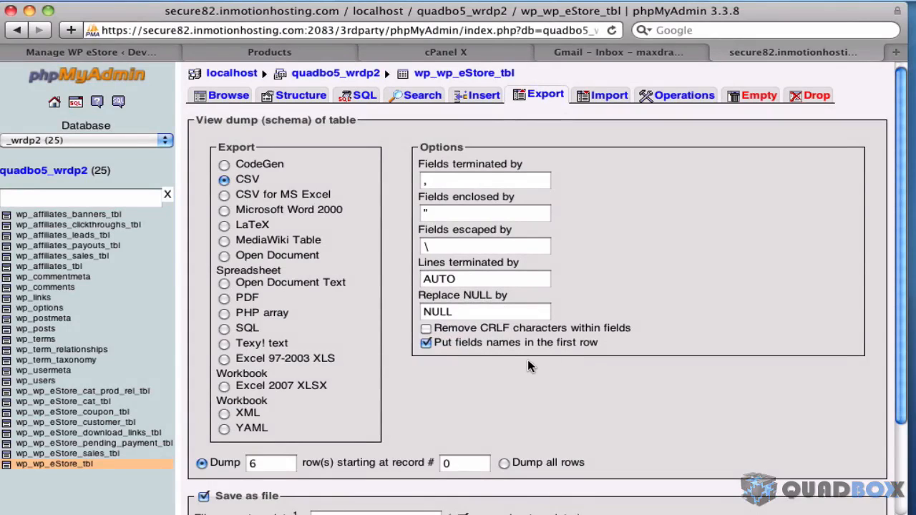
scroll(527, 360, "down", 1)
scroll(527, 360, "down", 5)
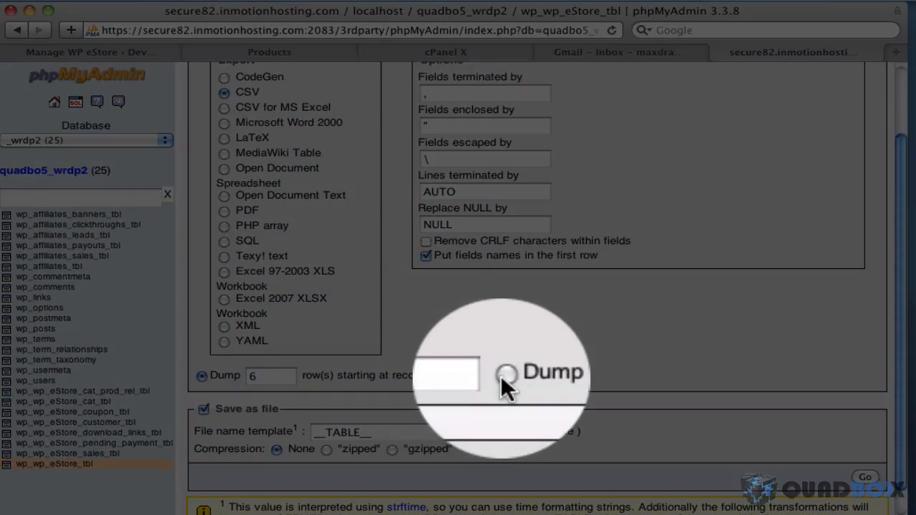
left_click(504, 377)
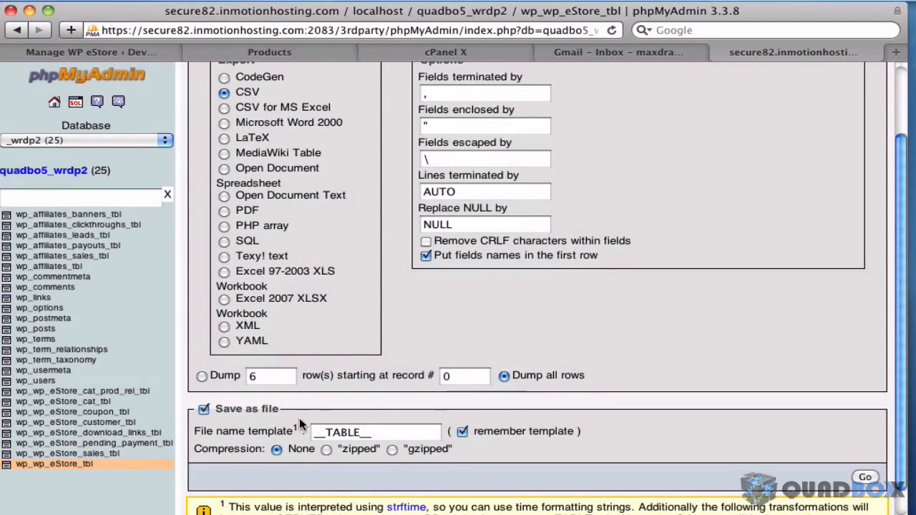
left_click(865, 477)
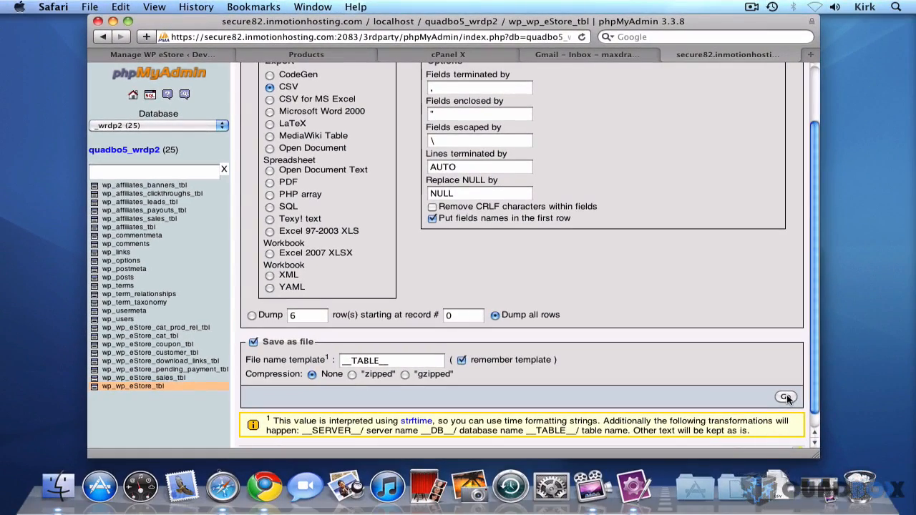
Open the Downloads folder in Finder and select the exported wp_wp_eStore_tbl.csv file
left_click(780, 484)
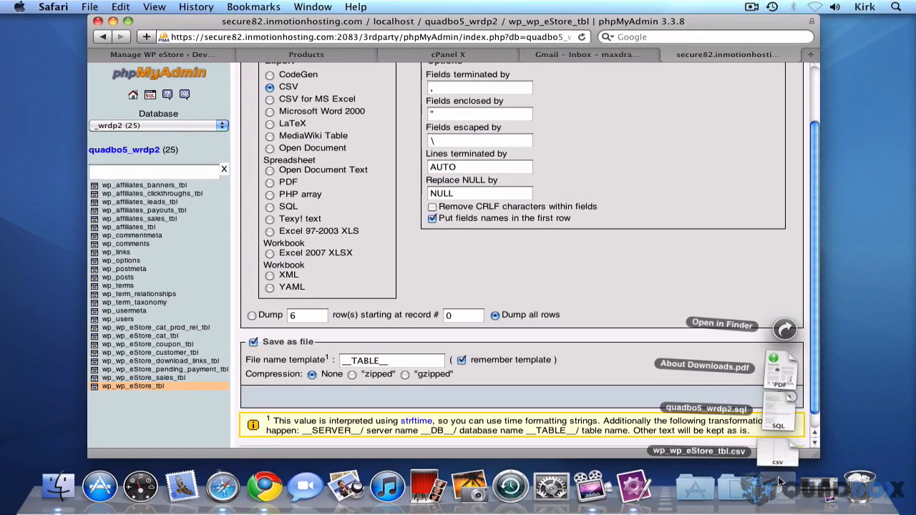
right_click(780, 484)
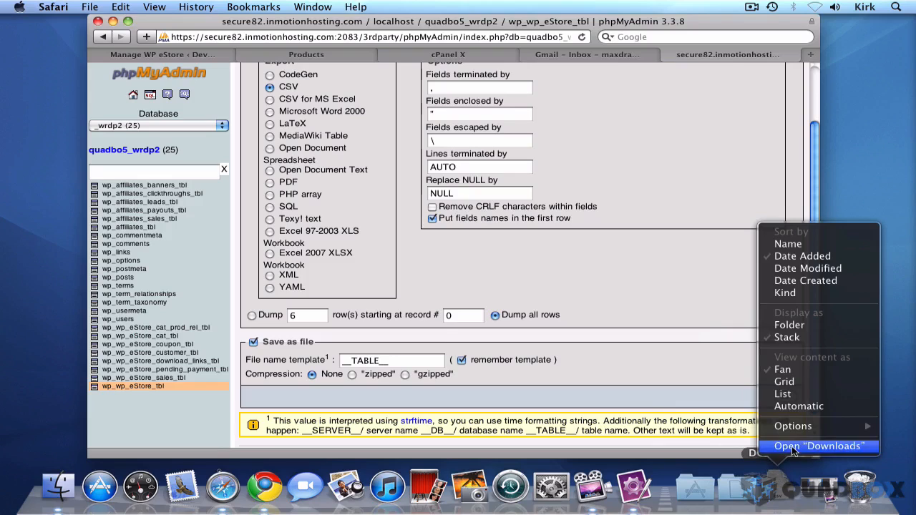
left_click(792, 447)
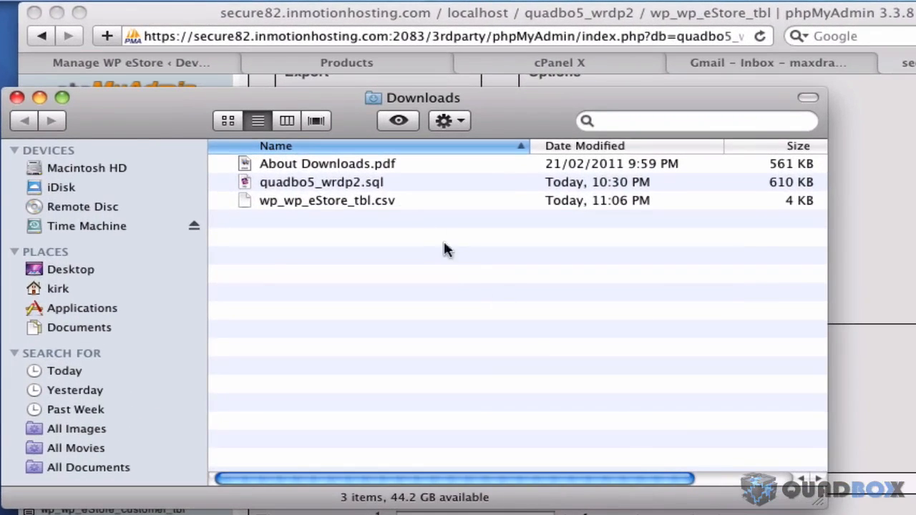
left_click(339, 205)
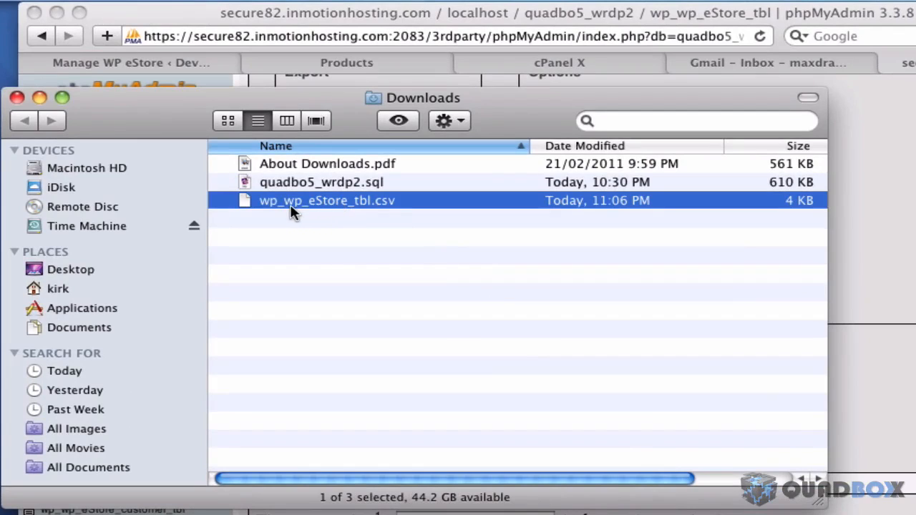
Open the exported wp_wp_eStore_tbl.csv file from the Downloads folder in TextMate
right_click(351, 198)
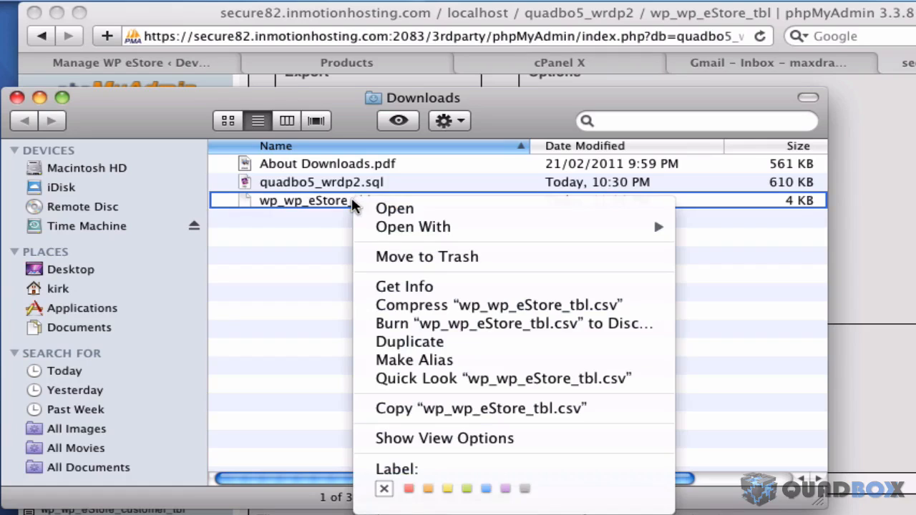
mouse_move(428, 227)
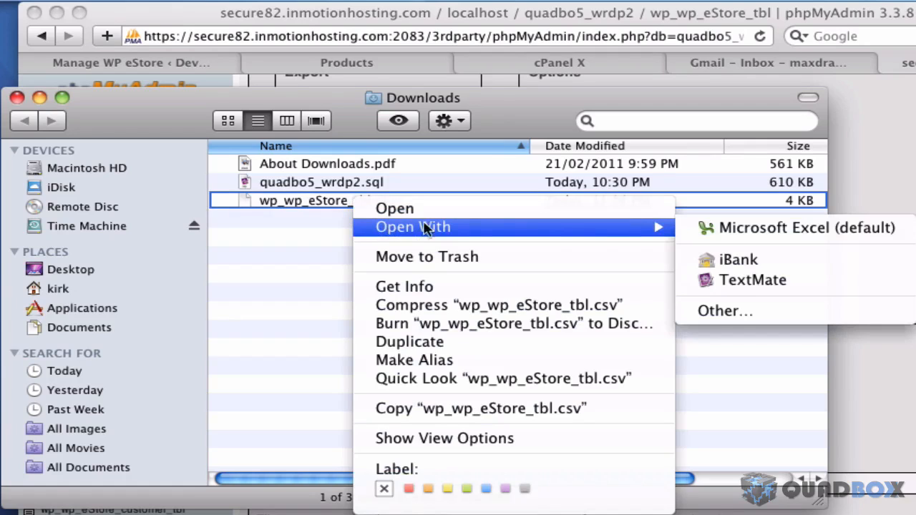
left_click(761, 281)
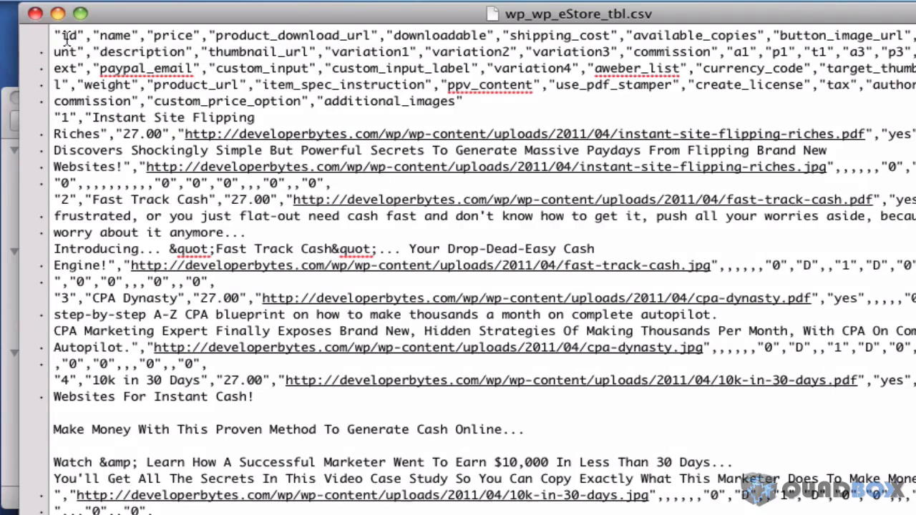
Examine the CSV's field-name row and product records, highlighting the Fast Track Cash record and the price of Instant Site Flipping Riches
left_click_drag(54, 42, 55, 53)
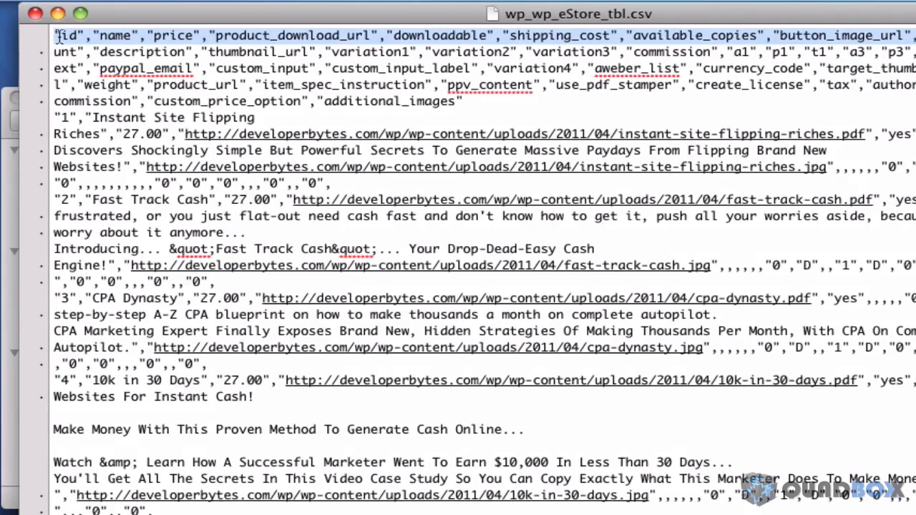
left_click_drag(51, 36, 293, 286)
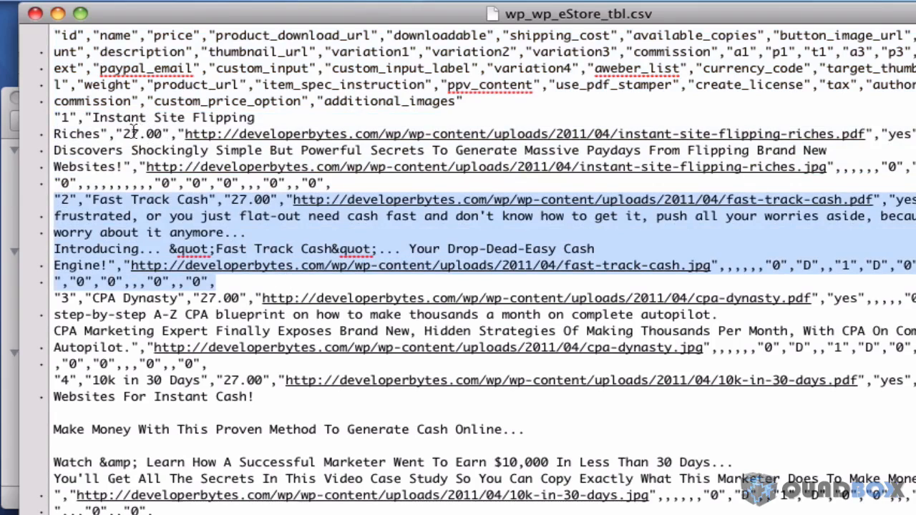
left_click(162, 133)
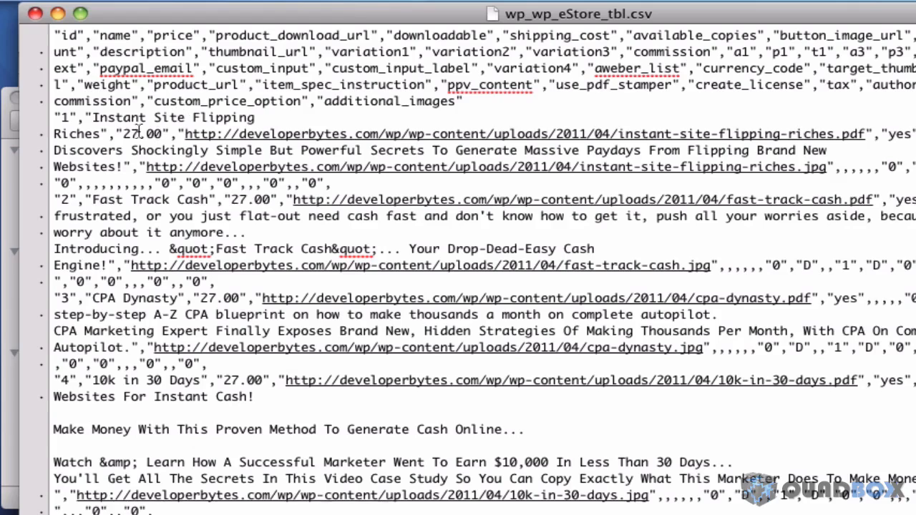
left_click_drag(123, 134, 163, 134)
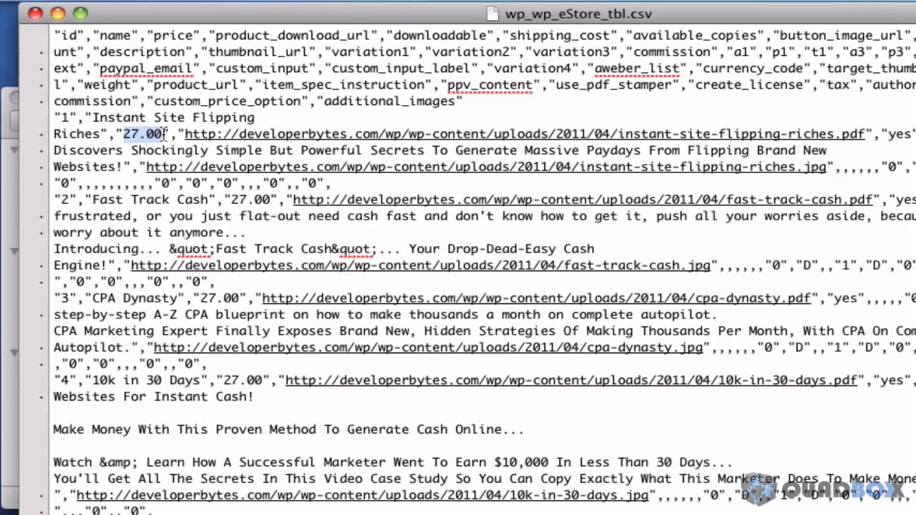